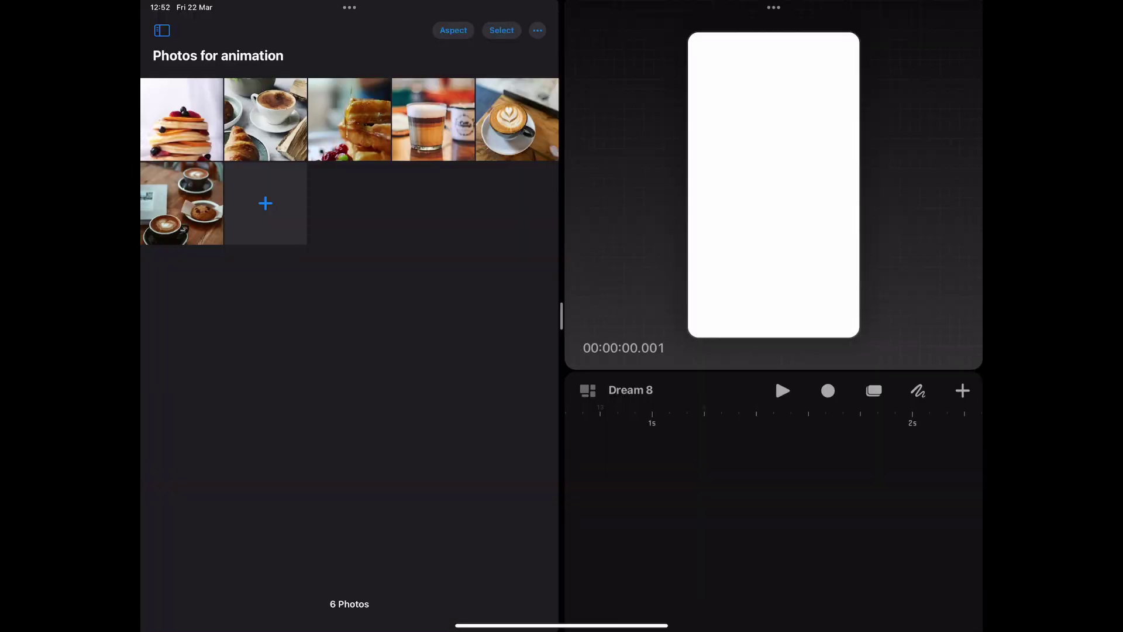
# Import the coffee-and-cookie photo into Dream 8 from Photos.
pyautogui.moveTo(182, 203); pyautogui.dragTo(636, 529)
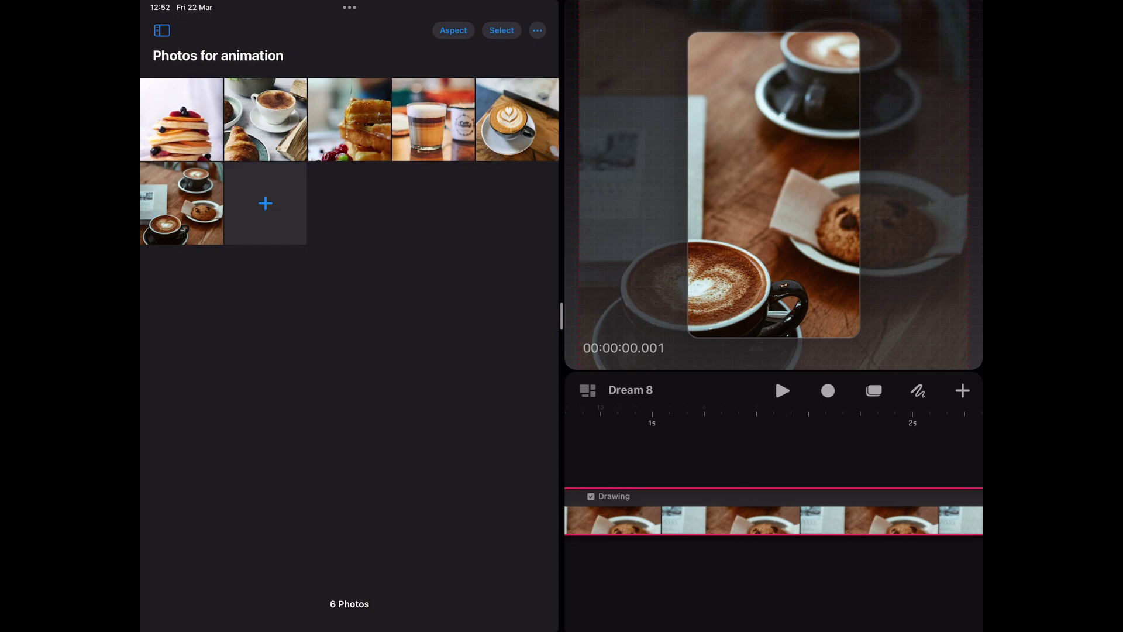
pyautogui.moveTo(562, 317); pyautogui.dragTo(140, 316)
pyautogui.click(963, 373)
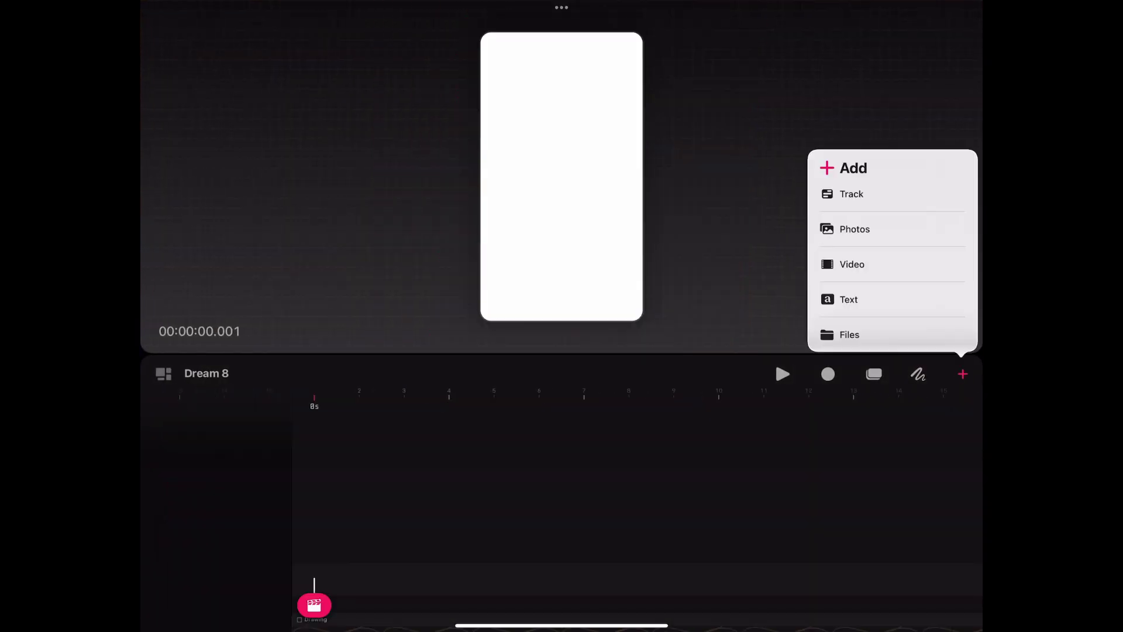
pyautogui.click(855, 228)
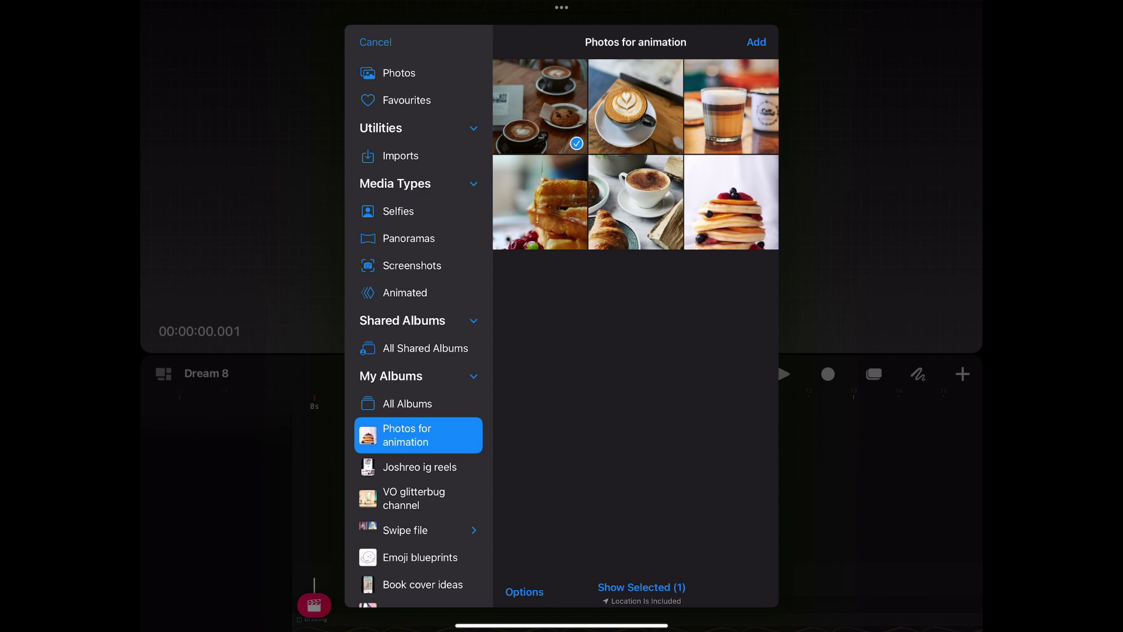
pyautogui.click(756, 42)
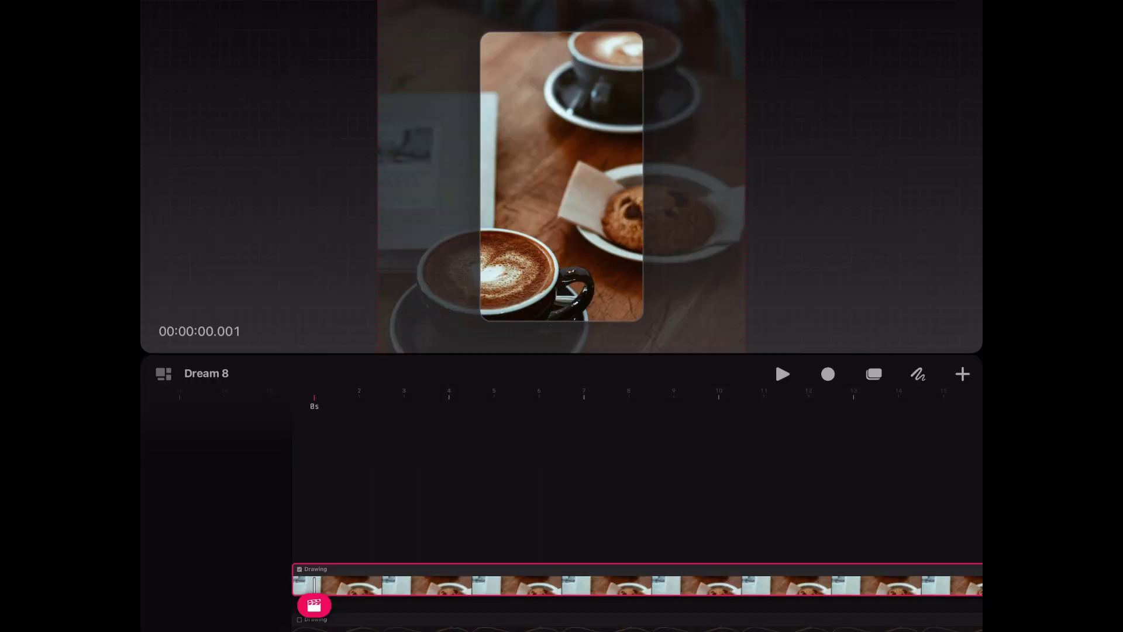
pyautogui.scroll(-5, 647, 201)
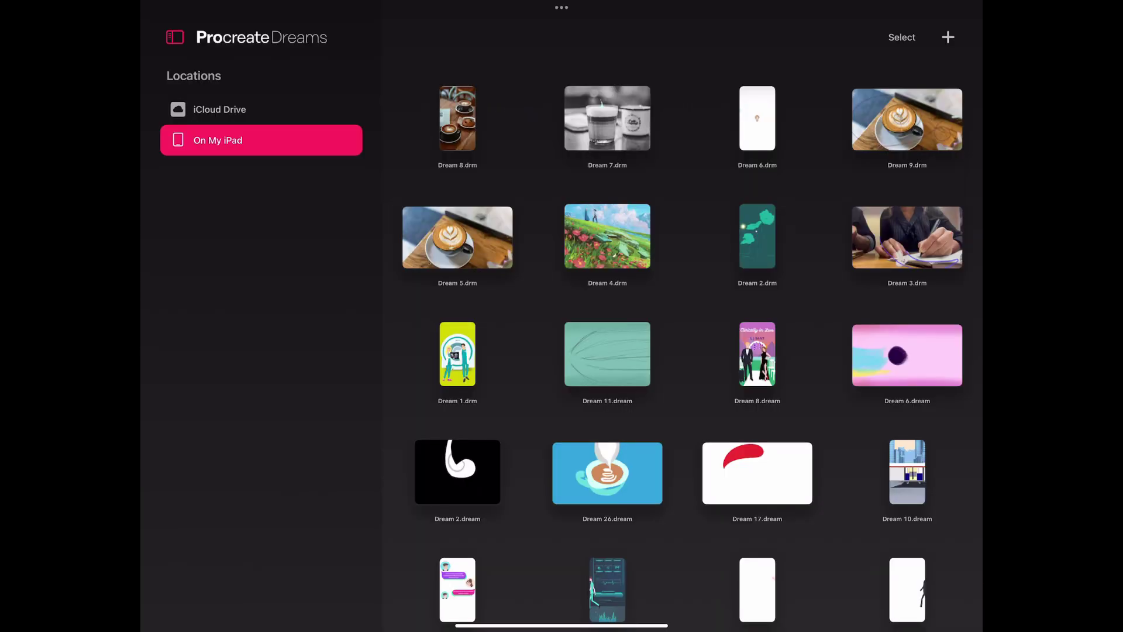
# Open Dream 8 from the + movie screen and bring up the add menu.
pyautogui.click(948, 36)
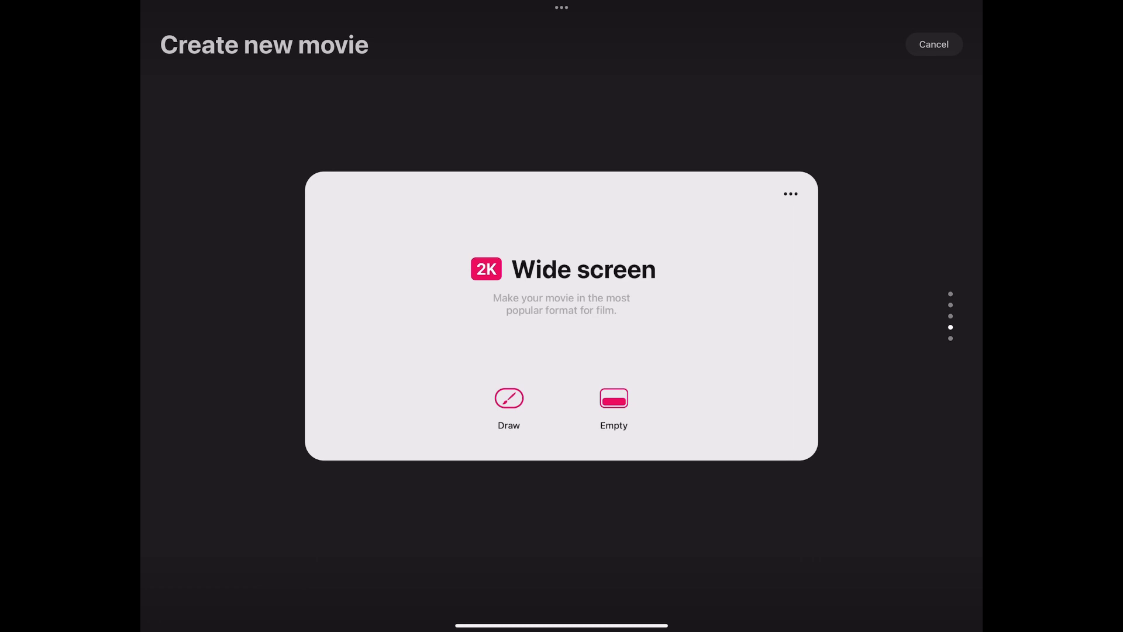
pyautogui.scroll(-1, 562, 316)
pyautogui.scroll(-1, 562, 316)
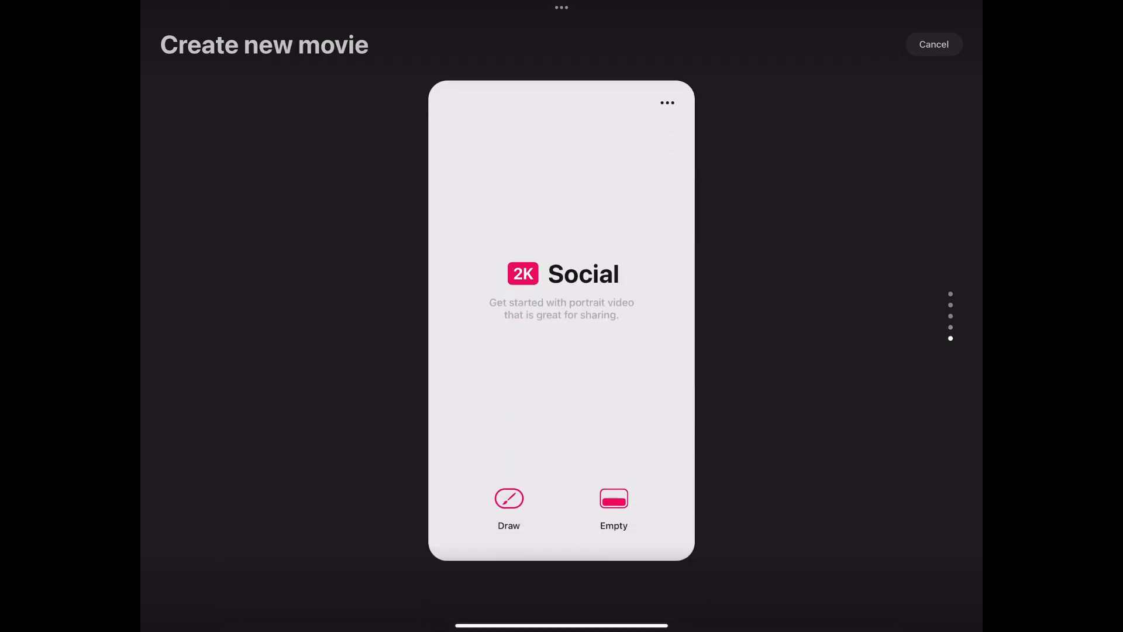
pyautogui.scroll(-1, 562, 316)
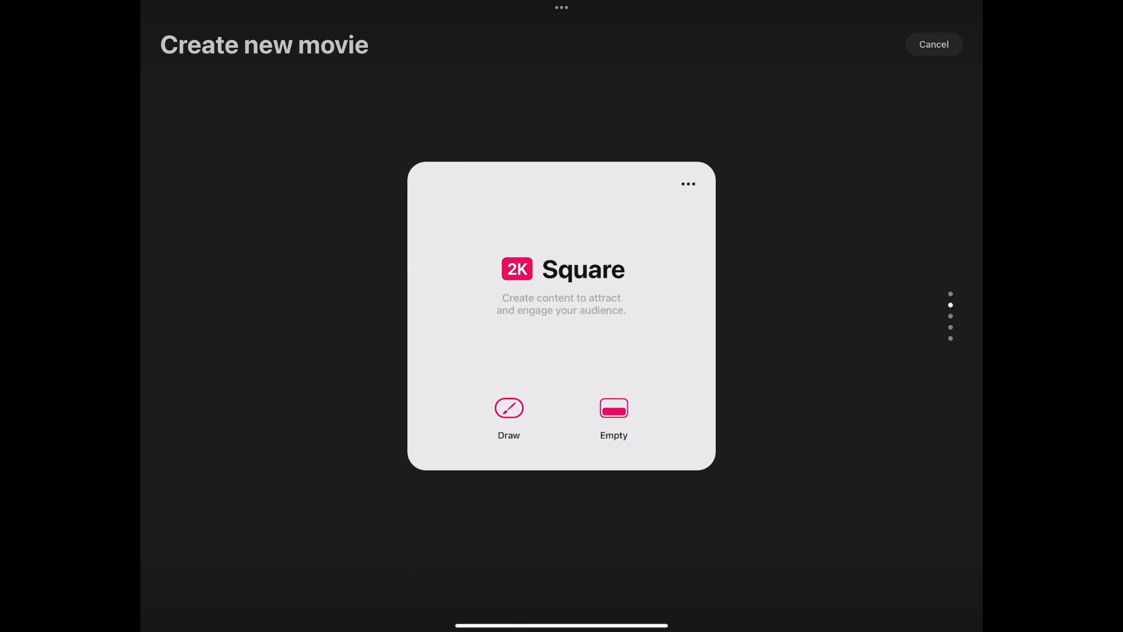
pyautogui.scroll(-1, 561, 316)
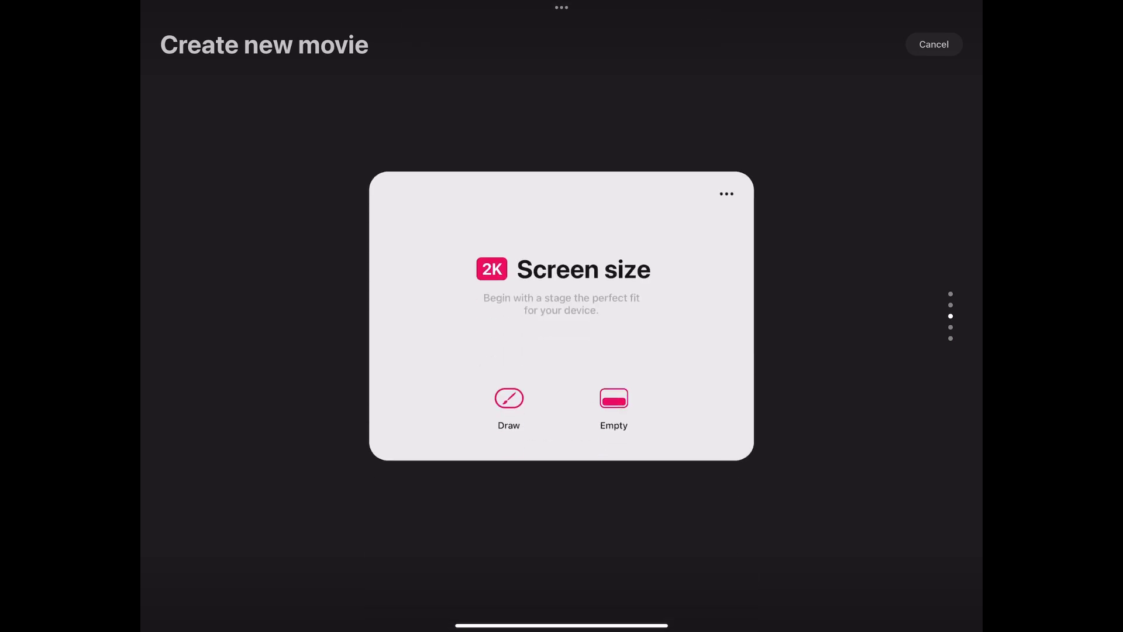
pyautogui.click(614, 400)
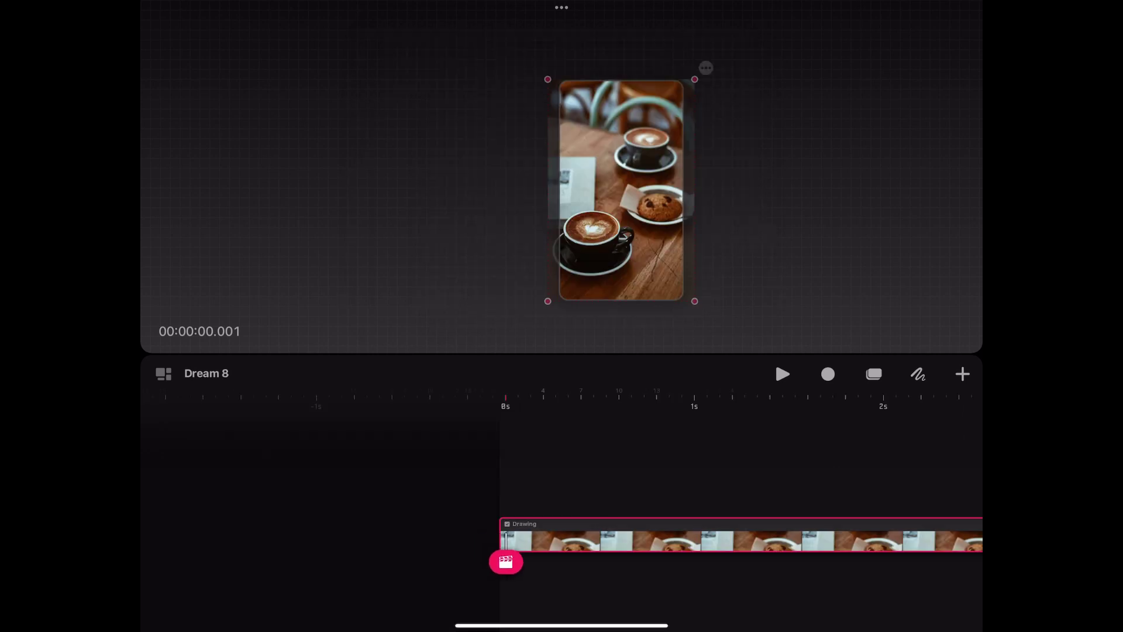
pyautogui.click(963, 374)
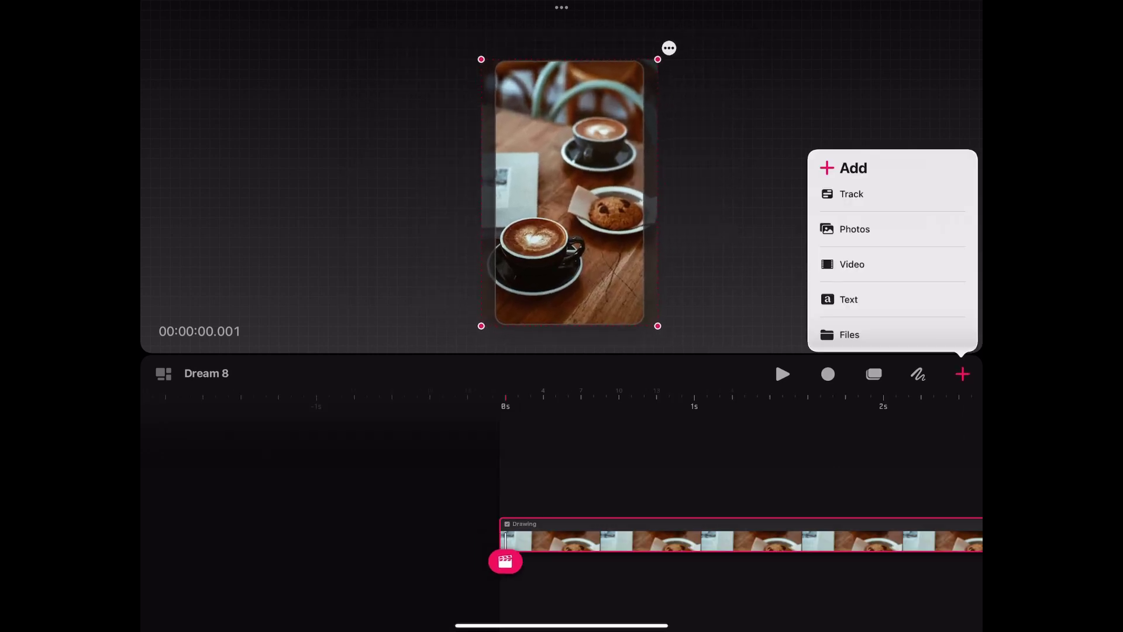
# Paint orange spirals around the cups and cookie, undo two strokes, and Fill duration the drawing clip.
pyautogui.click(918, 374)
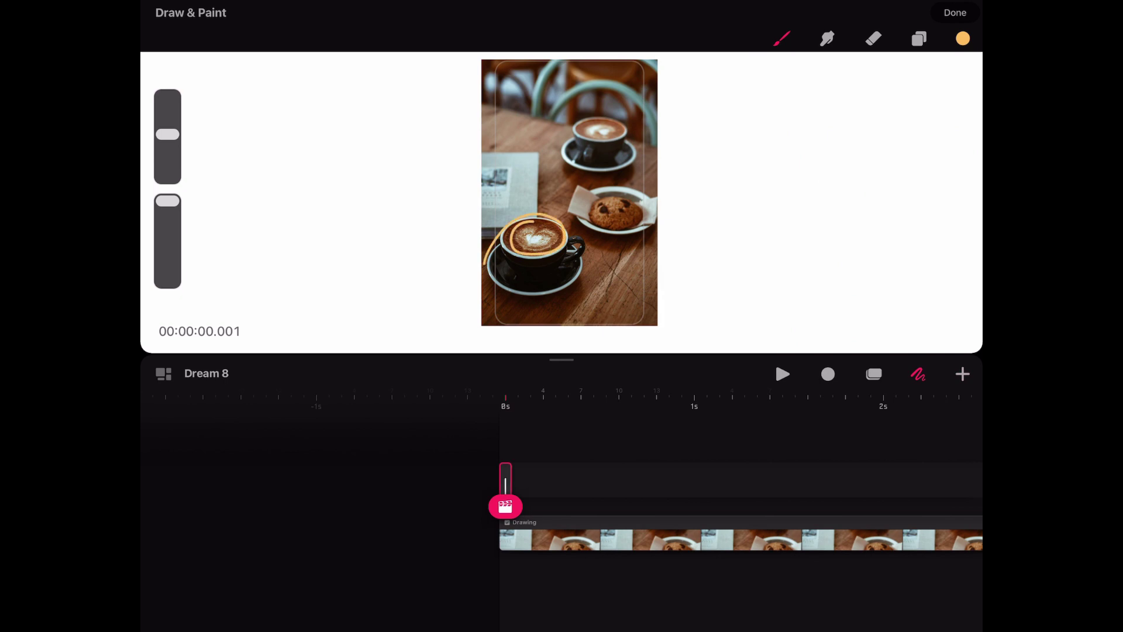
pyautogui.hotkey('ctrl', 'z')
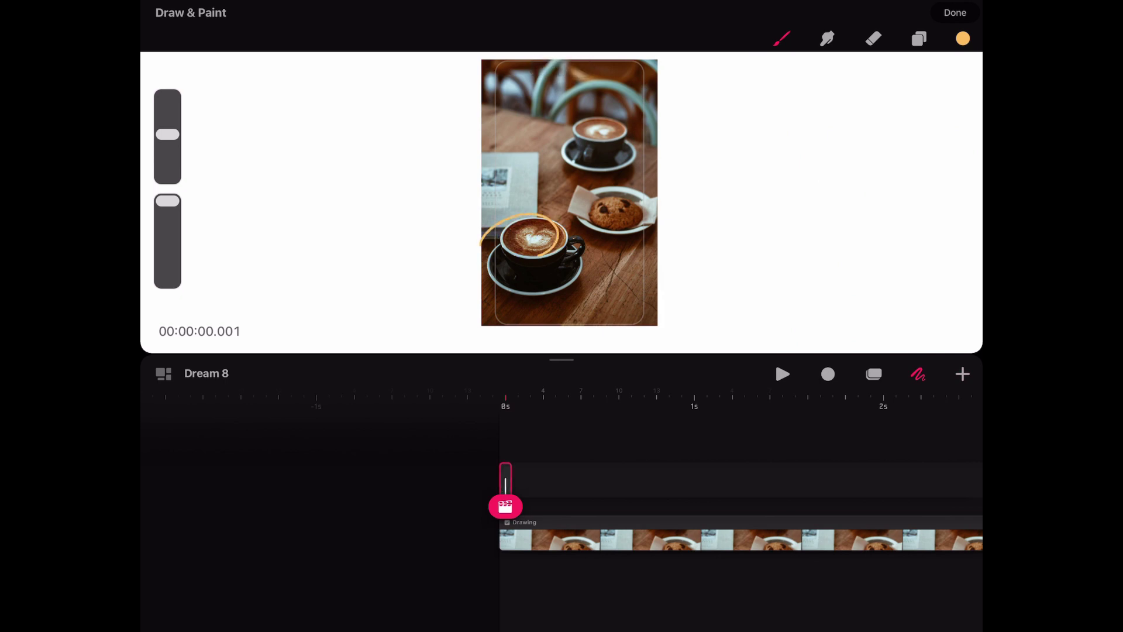
pyautogui.hotkey('ctrl', 'z')
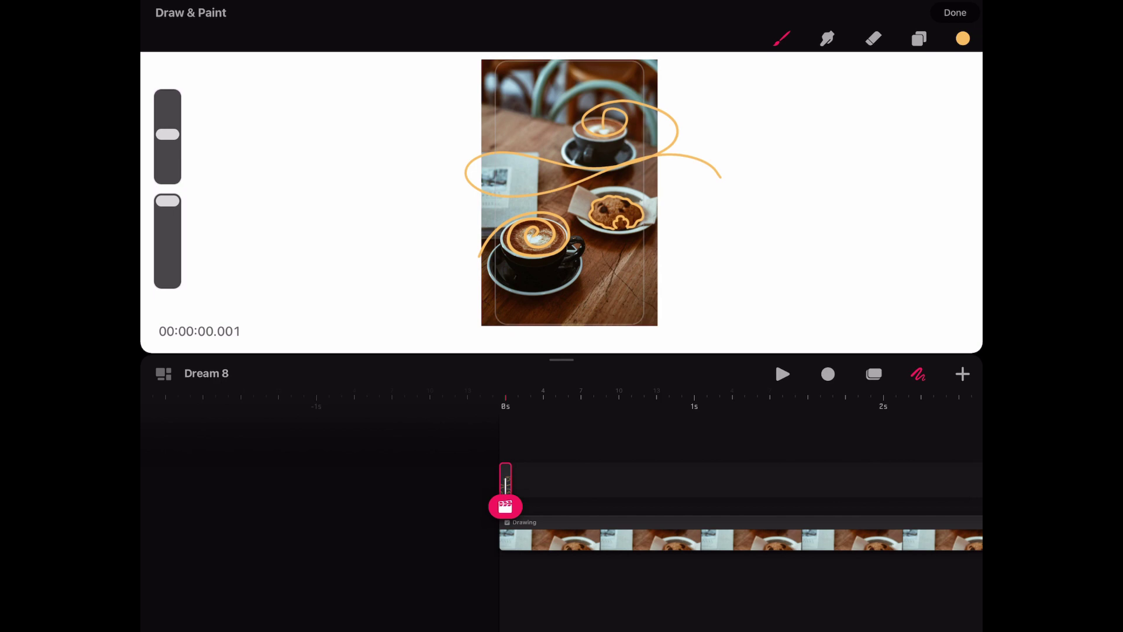
pyautogui.click(505, 479)
pyautogui.click(461, 394)
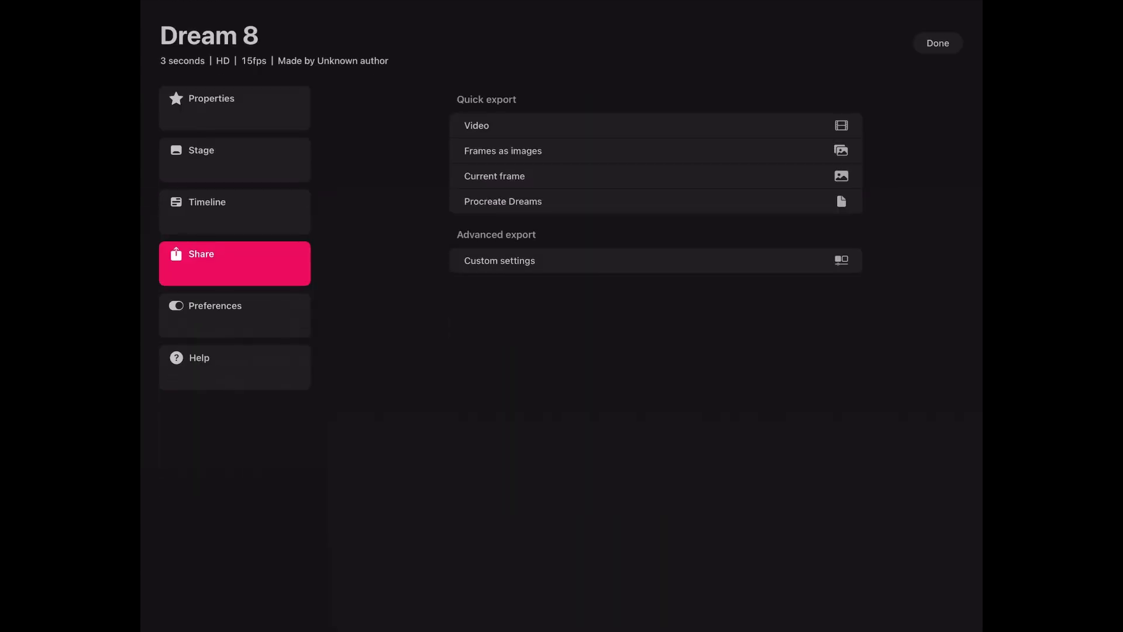
# Set Dream 8's movie duration to 5 seconds.
pyautogui.click(234, 106)
pyautogui.click(827, 97)
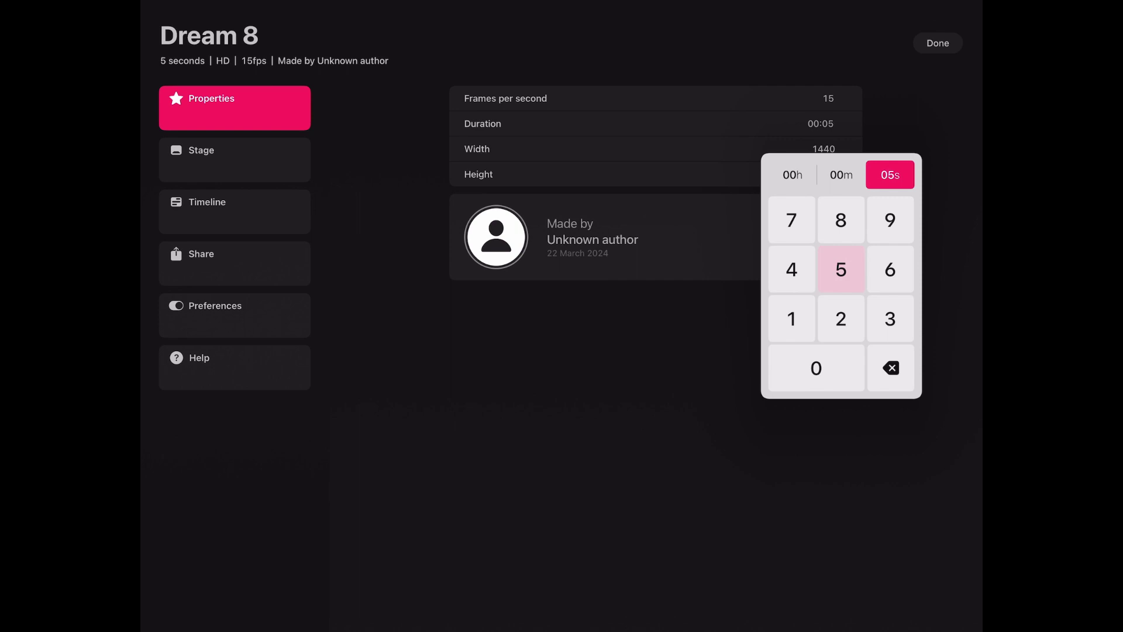
pyautogui.moveTo(562, 176); pyautogui.dragTo(562, 439)
pyautogui.hotkey('ctrl', 'z')
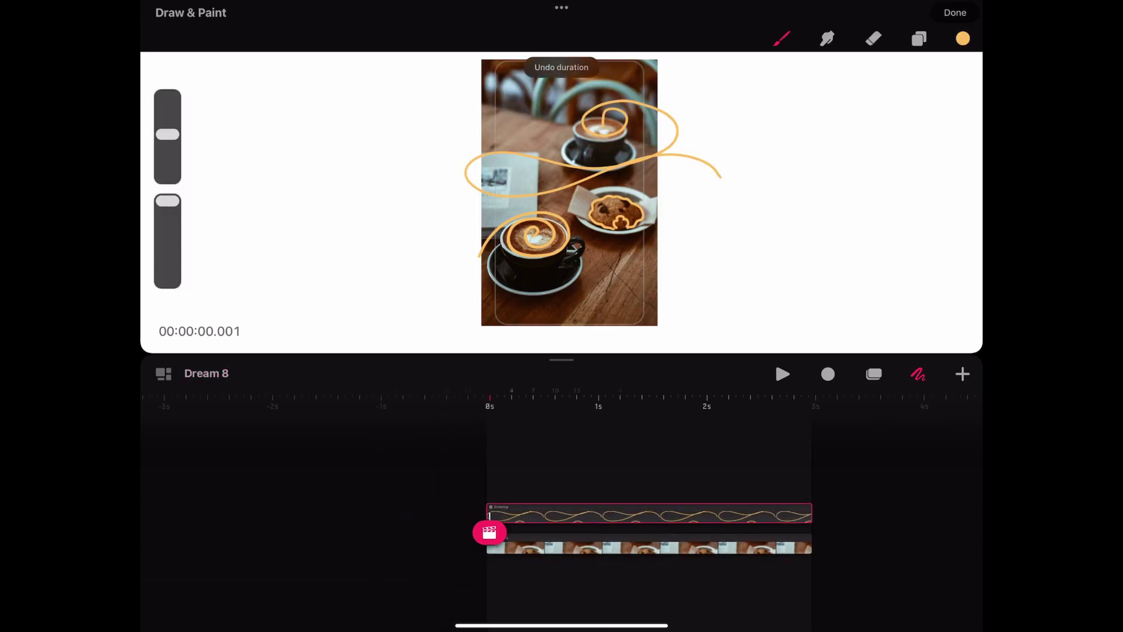
pyautogui.click(772, 499)
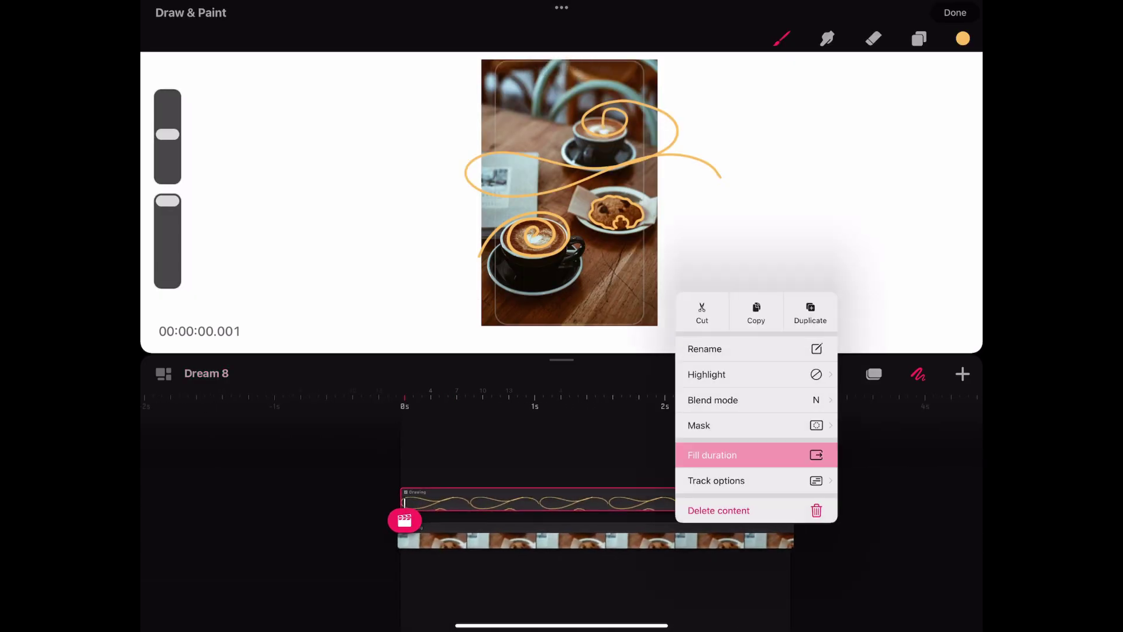
pyautogui.click(206, 373)
pyautogui.click(820, 351)
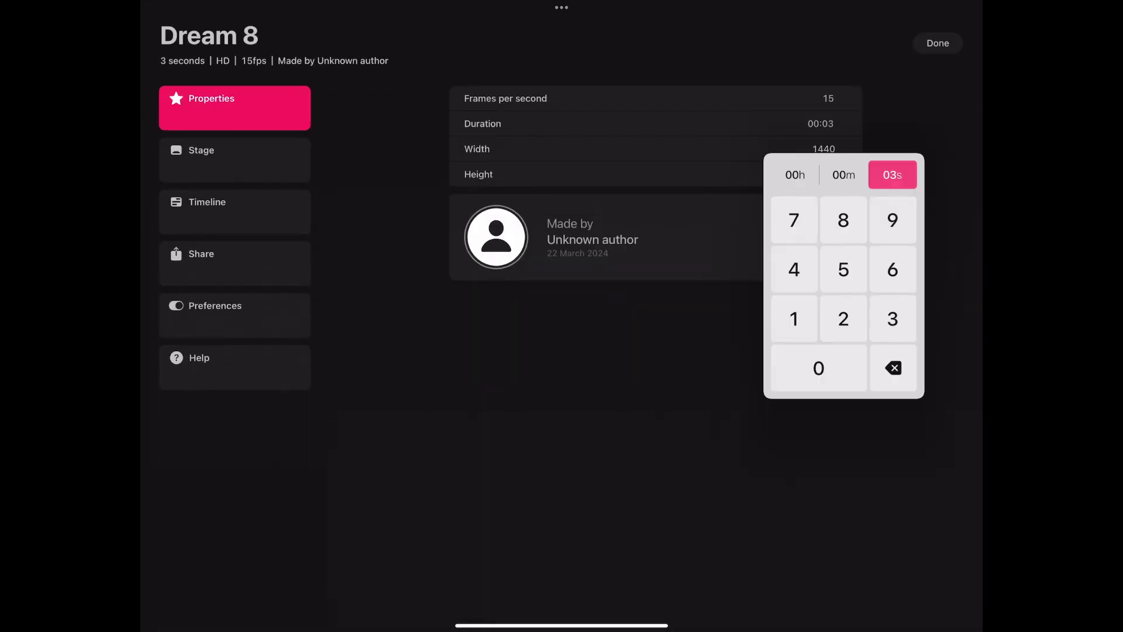
pyautogui.click(844, 270)
pyautogui.moveTo(561, 53); pyautogui.dragTo(562, 605)
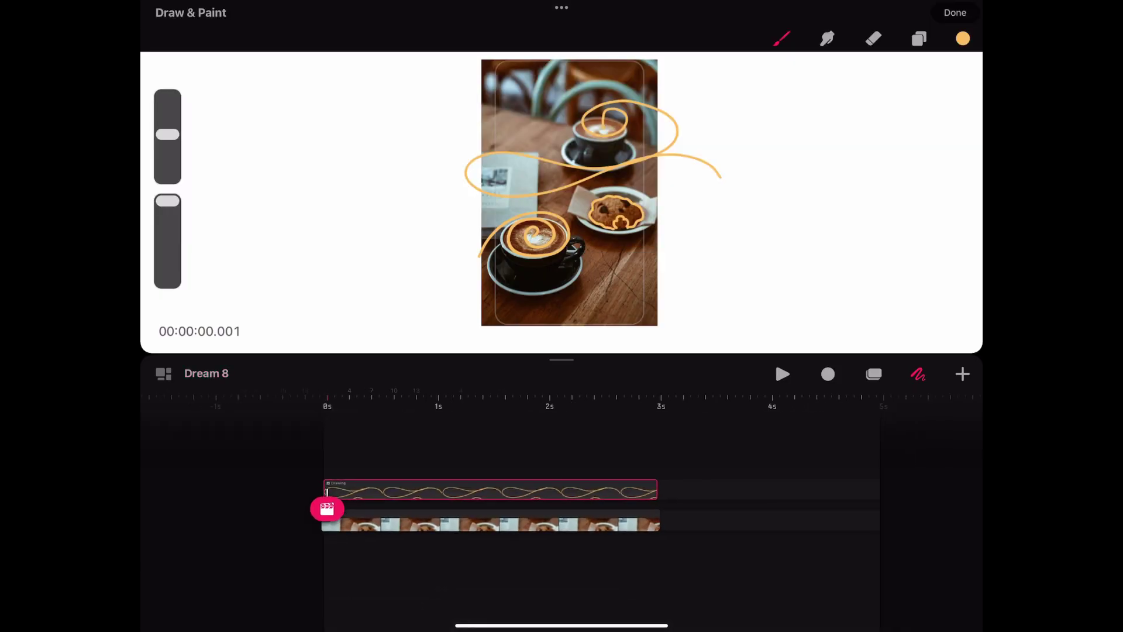
# Stretch the photo clip and the drawing clip to fill all 5 seconds.
pyautogui.click(611, 521)
pyautogui.click(606, 441)
pyautogui.click(606, 490)
pyautogui.click(639, 410)
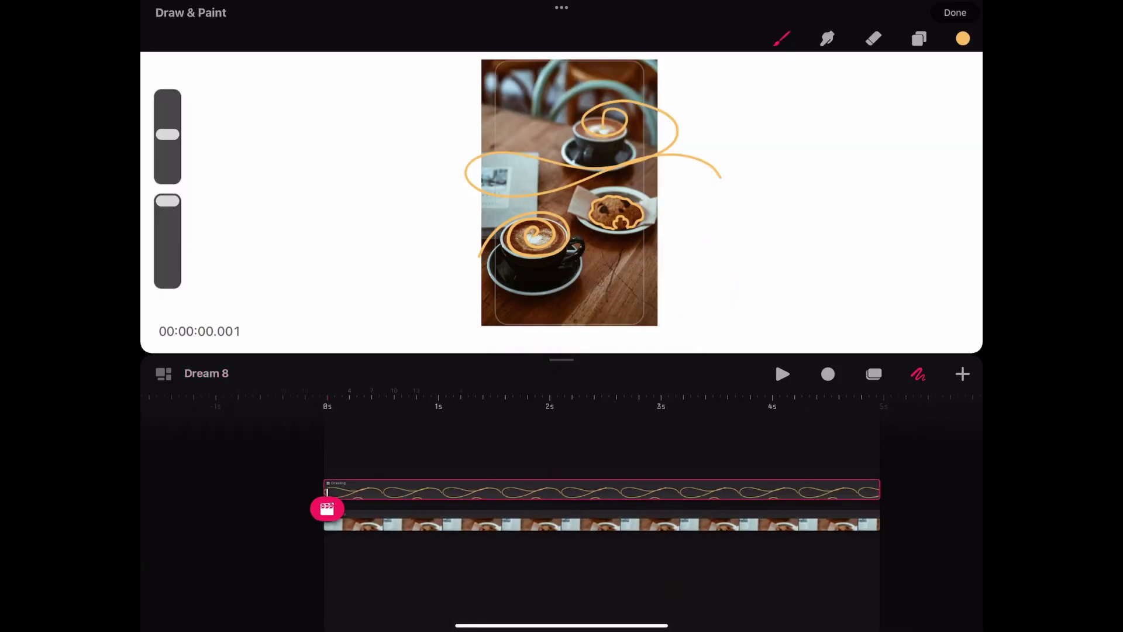
pyautogui.click(446, 524)
pyautogui.click(962, 373)
pyautogui.click(605, 490)
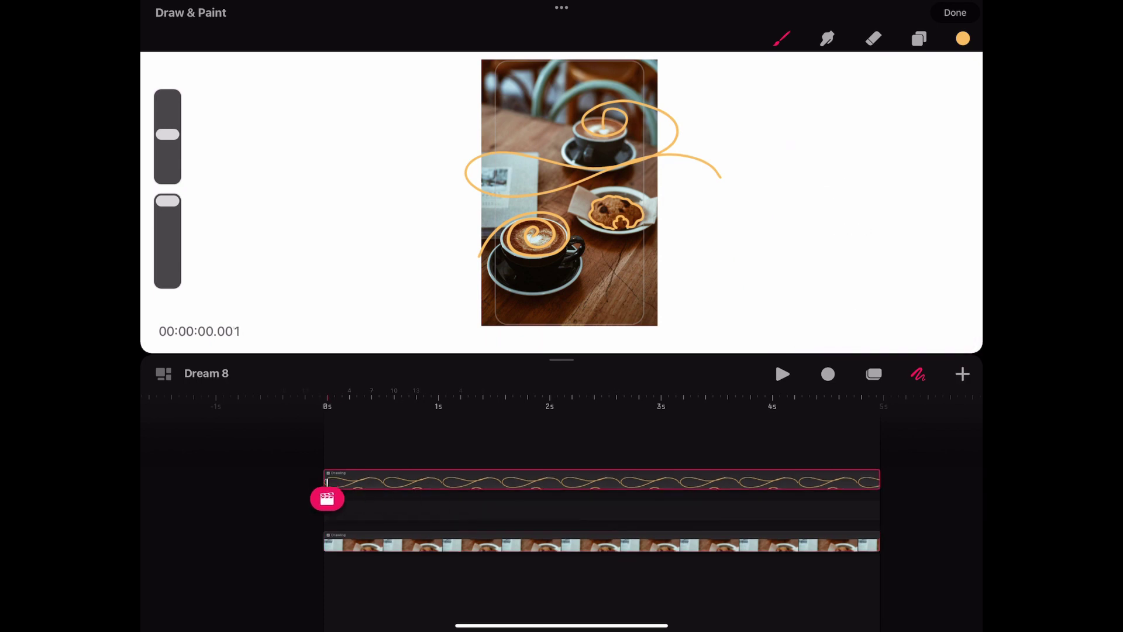
# Add an Opacity live filter to the orange trails at 31%.
pyautogui.click(326, 496)
pyautogui.click(281, 260)
pyautogui.moveTo(397, 279); pyautogui.dragTo(301, 279)
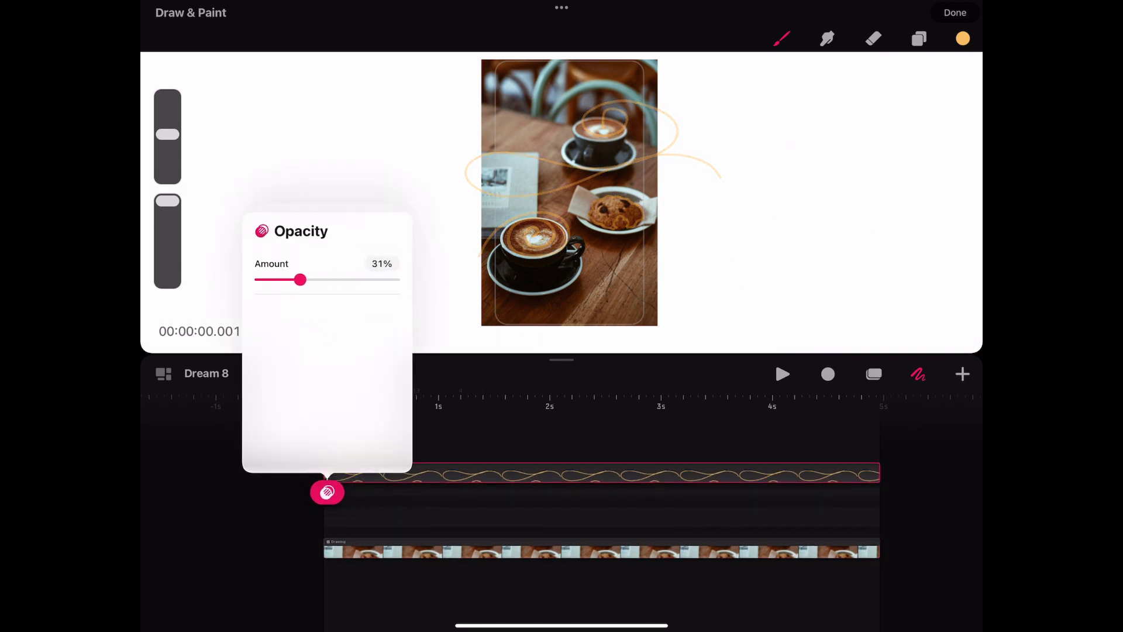
pyautogui.click(919, 38)
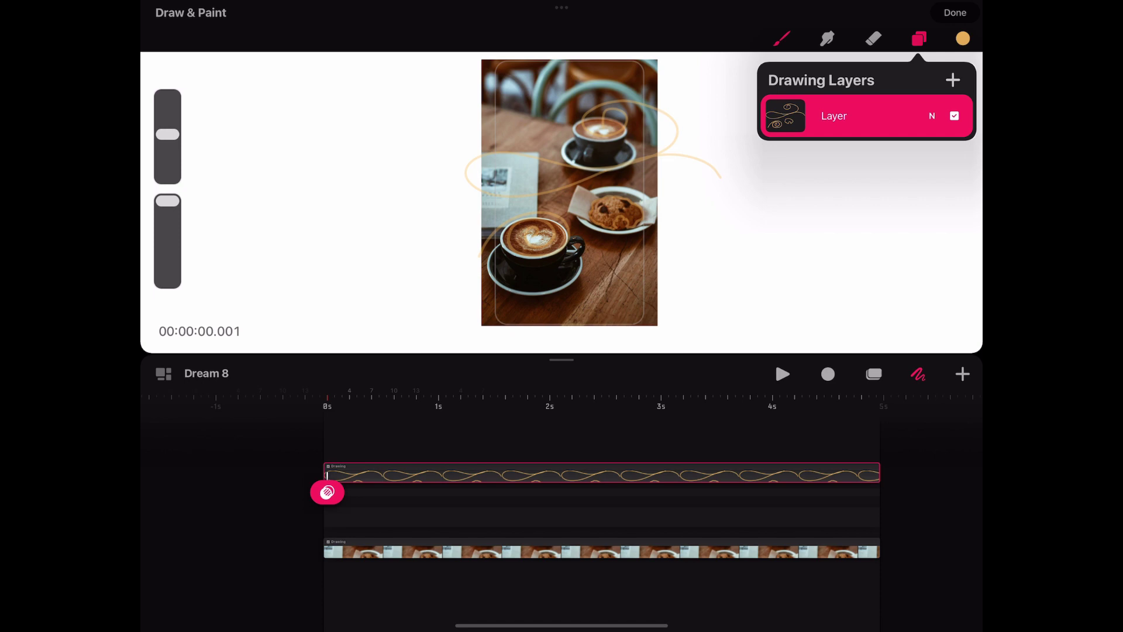
pyautogui.click(597, 551)
# Pick a purple-pink brush colour, testing and undoing a stroke on the cup.
pyautogui.click(963, 39)
pyautogui.click(850, 454)
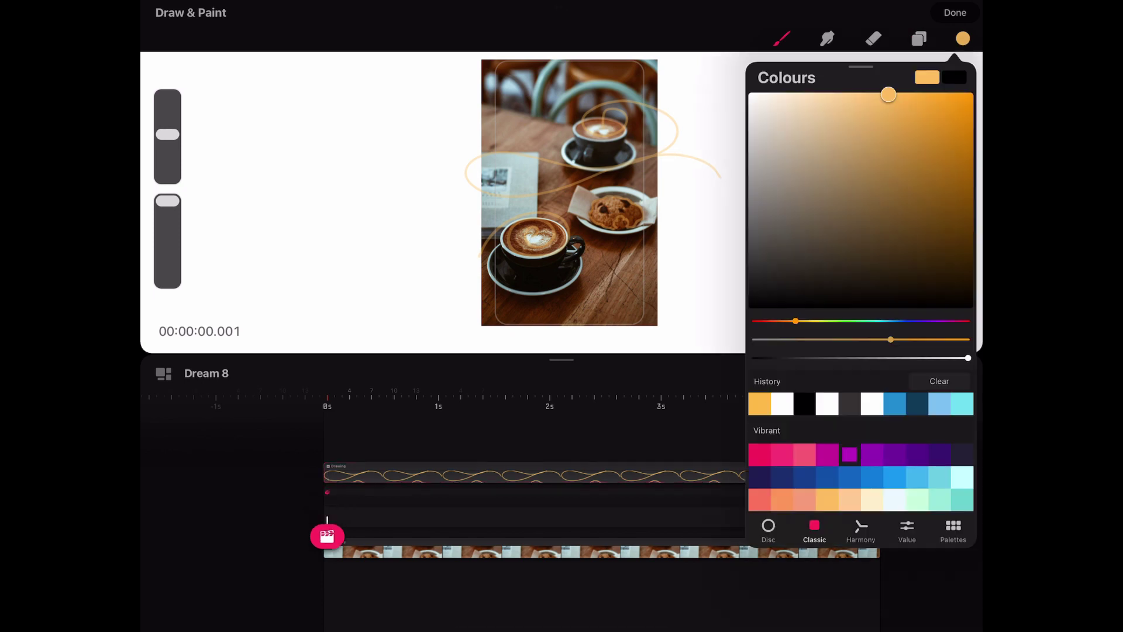
pyautogui.moveTo(516, 230); pyautogui.dragTo(537, 248)
pyautogui.hotkey('ctrl', 'z')
pyautogui.click(963, 38)
pyautogui.click(350, 219)
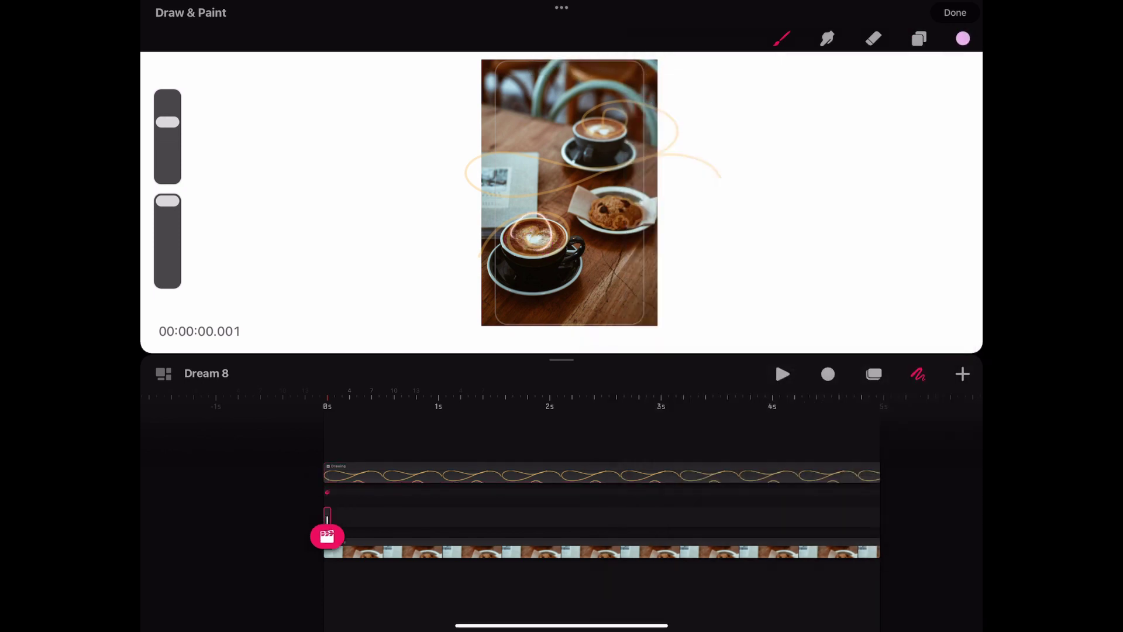
pyautogui.click(962, 39)
pyautogui.click(561, 219)
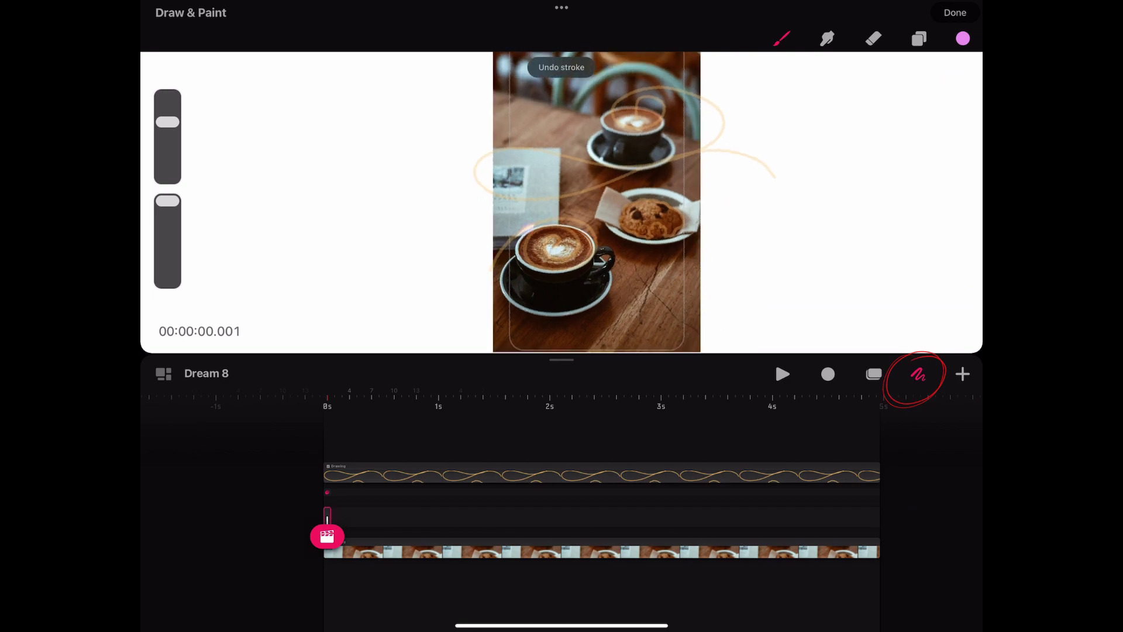
# Enter Flipbook mode to draw the glowing light frames.
pyautogui.click(915, 376)
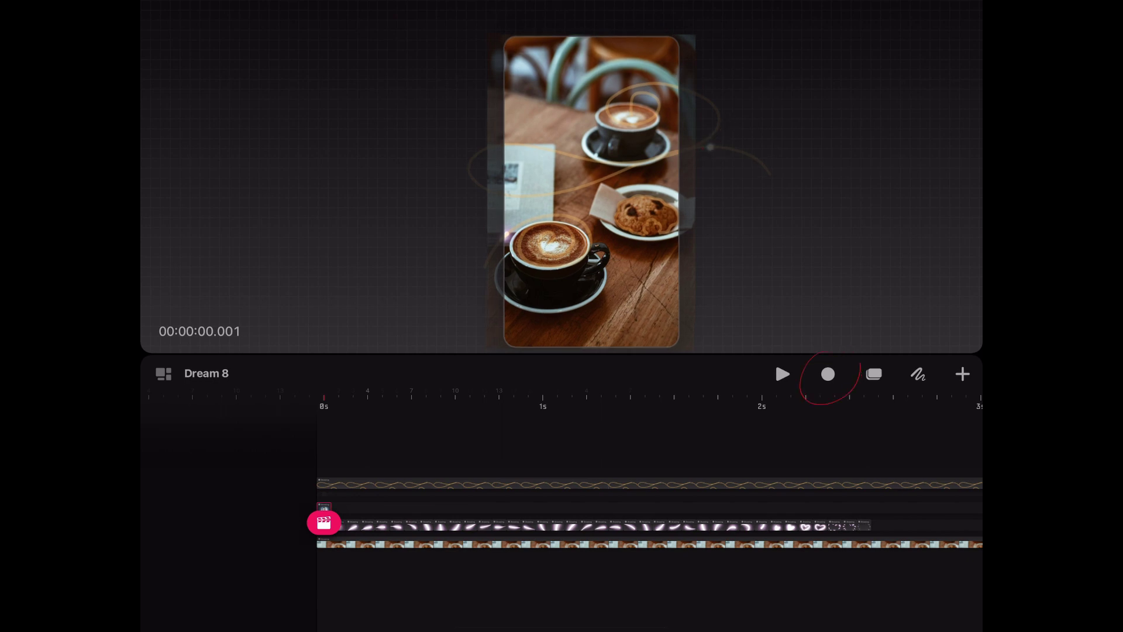
# Record a first motion path for the glowing dot over the cups and play it back.
pyautogui.click(827, 374)
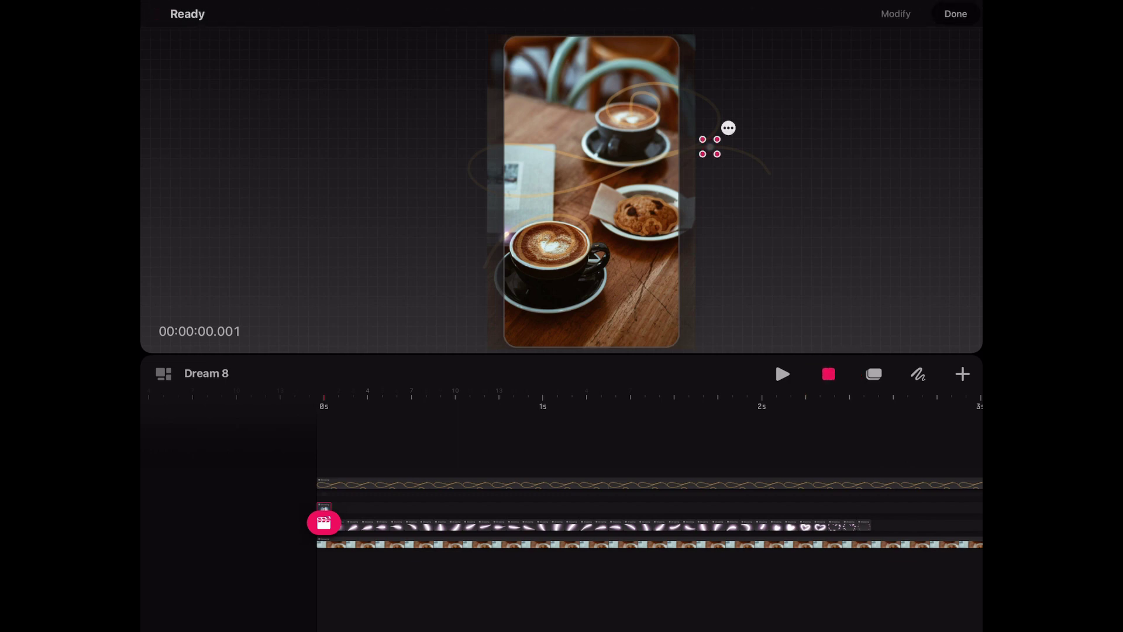
pyautogui.click(711, 146)
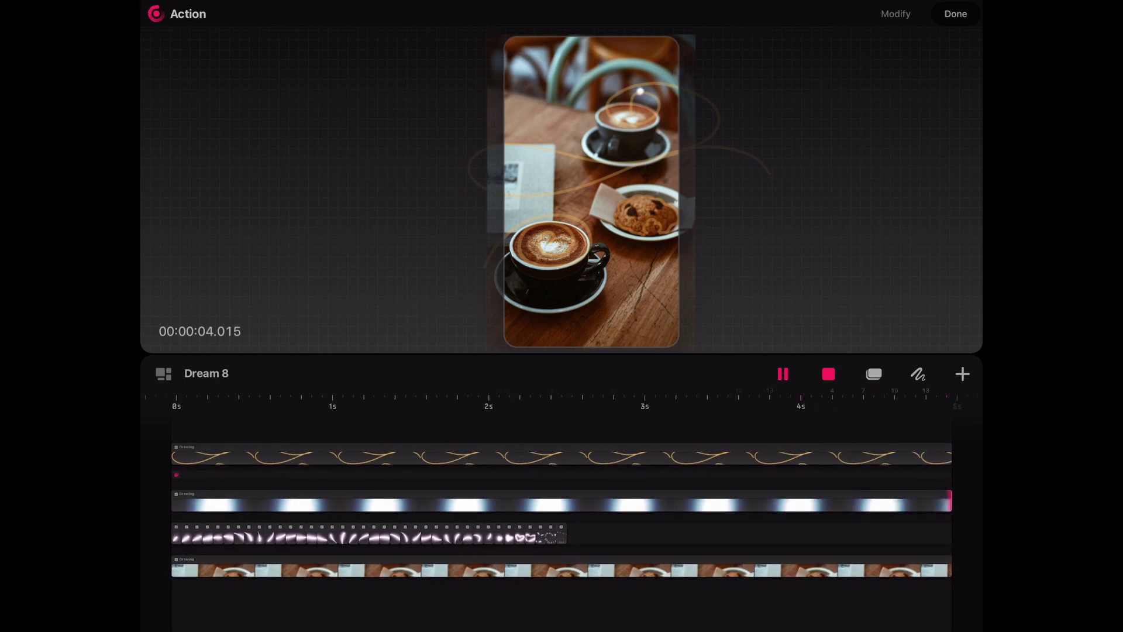
pyautogui.moveTo(640, 91); pyautogui.dragTo(640, 91)
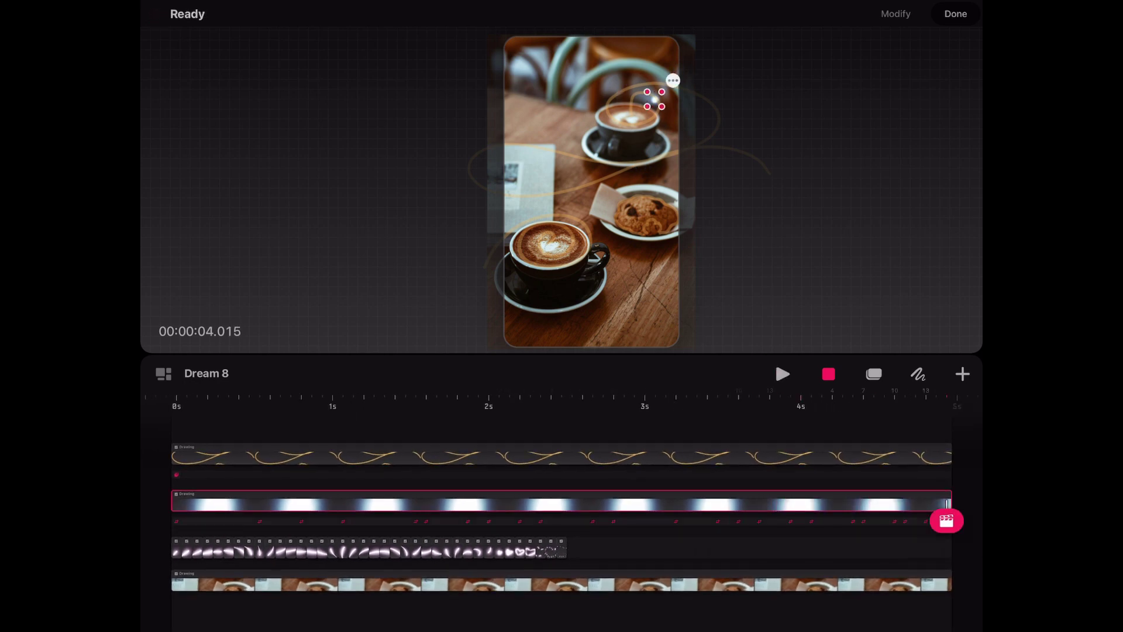
pyautogui.moveTo(946, 520); pyautogui.dragTo(311, 519)
pyautogui.click(782, 374)
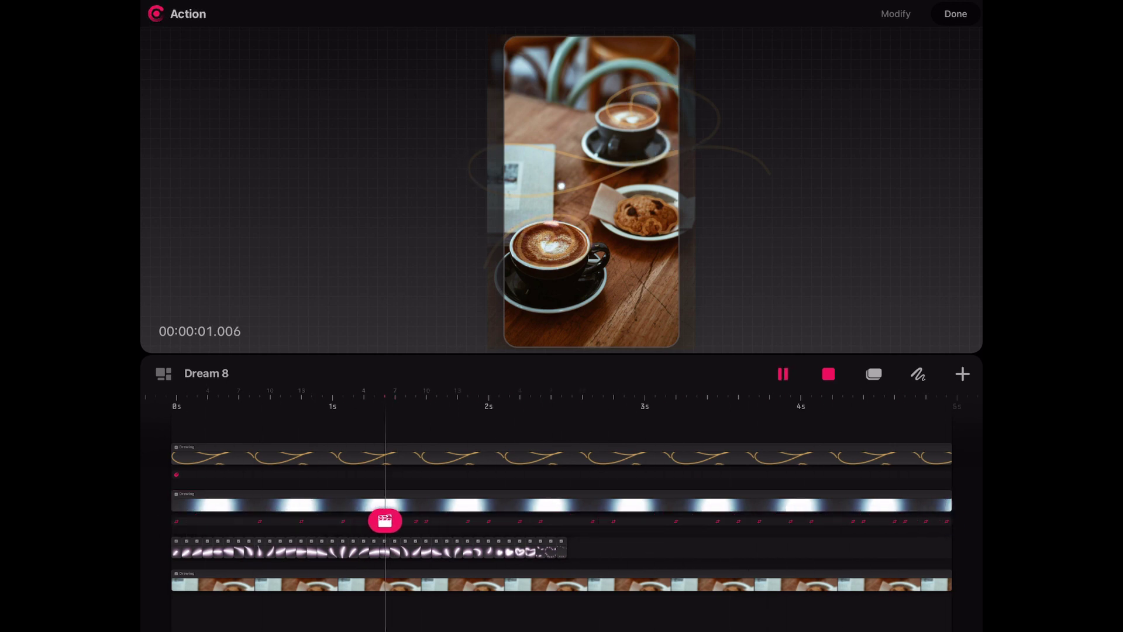
# Undo the move, rewind to 0s, and re-record the glow travelling onto the top cup.
pyautogui.click(501, 181)
pyautogui.moveTo(560, 526); pyautogui.dragTo(308, 522)
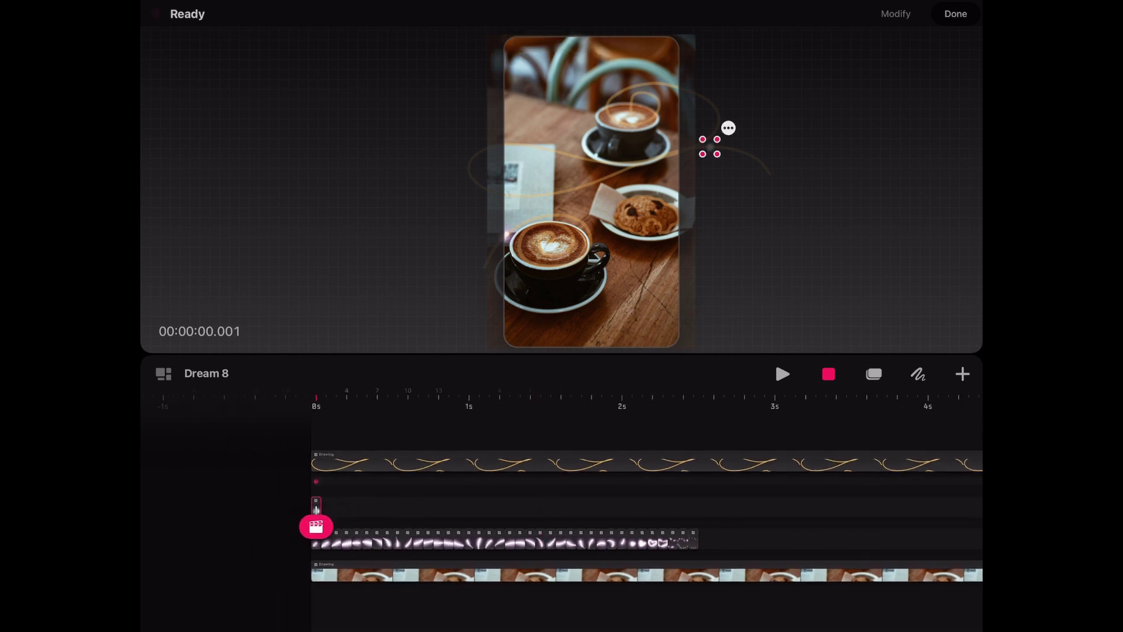
pyautogui.moveTo(709, 147); pyautogui.dragTo(628, 115)
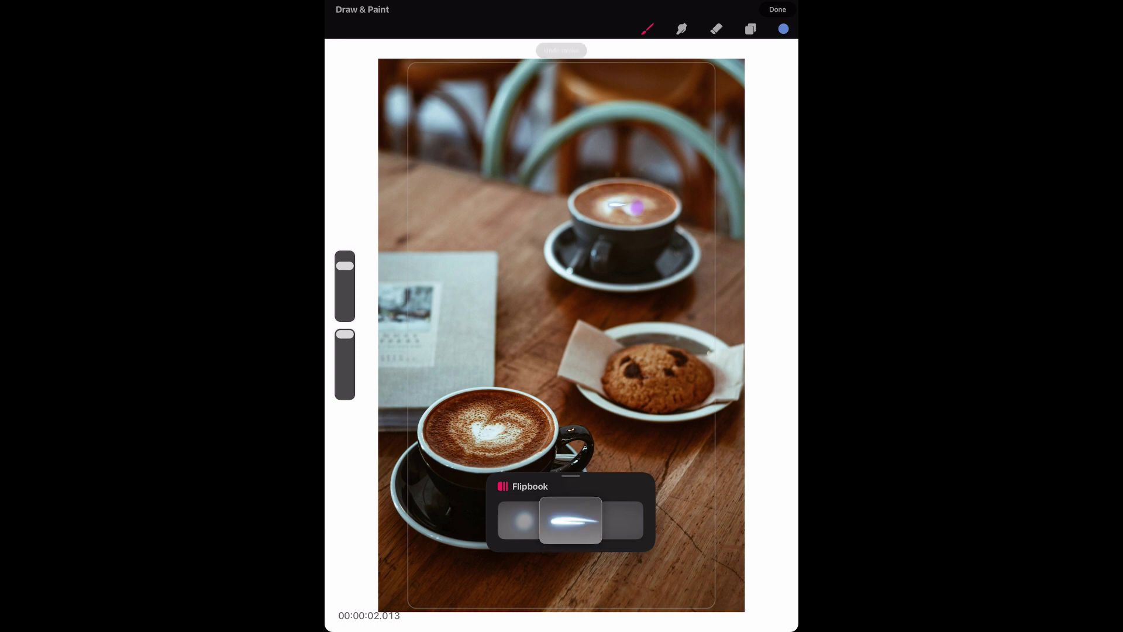
# Redraw the splash drops around the top cup and preview the animation.
pyautogui.hotkey('ctrl', 'z')
pyautogui.hotkey('ctrl', 'z')
pyautogui.hotkey('ctrl', 'z')
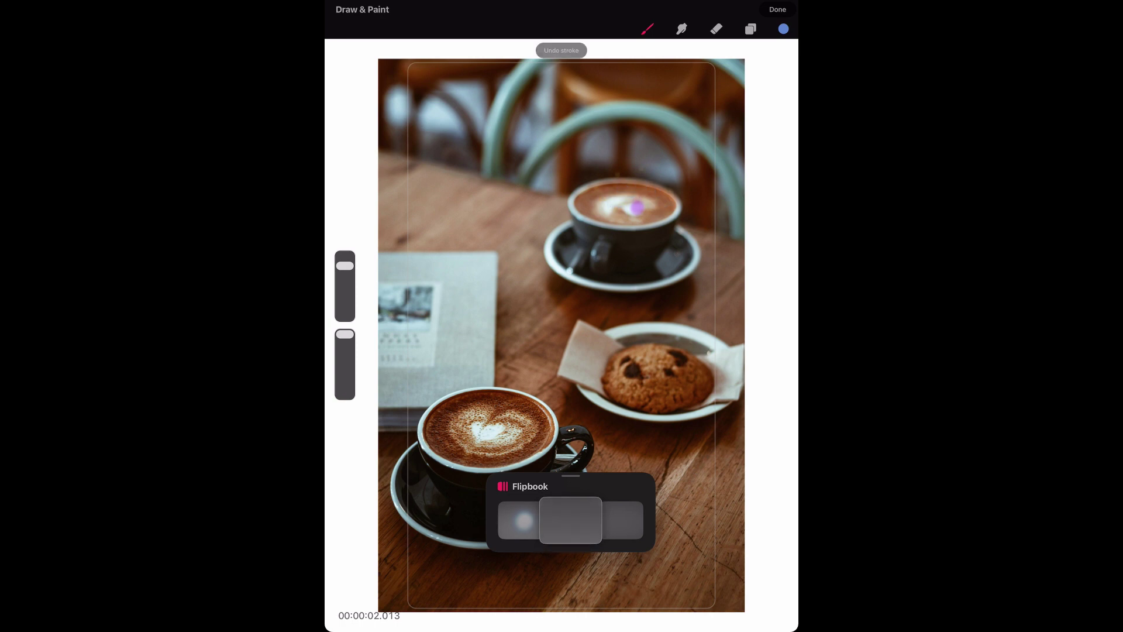
pyautogui.moveTo(618, 200)
pyautogui.mouseDown()
pyautogui.moveTo(597, 195)
pyautogui.moveTo(622, 175)
pyautogui.mouseUp()
pyautogui.moveTo(651, 192); pyautogui.dragTo(657, 168)
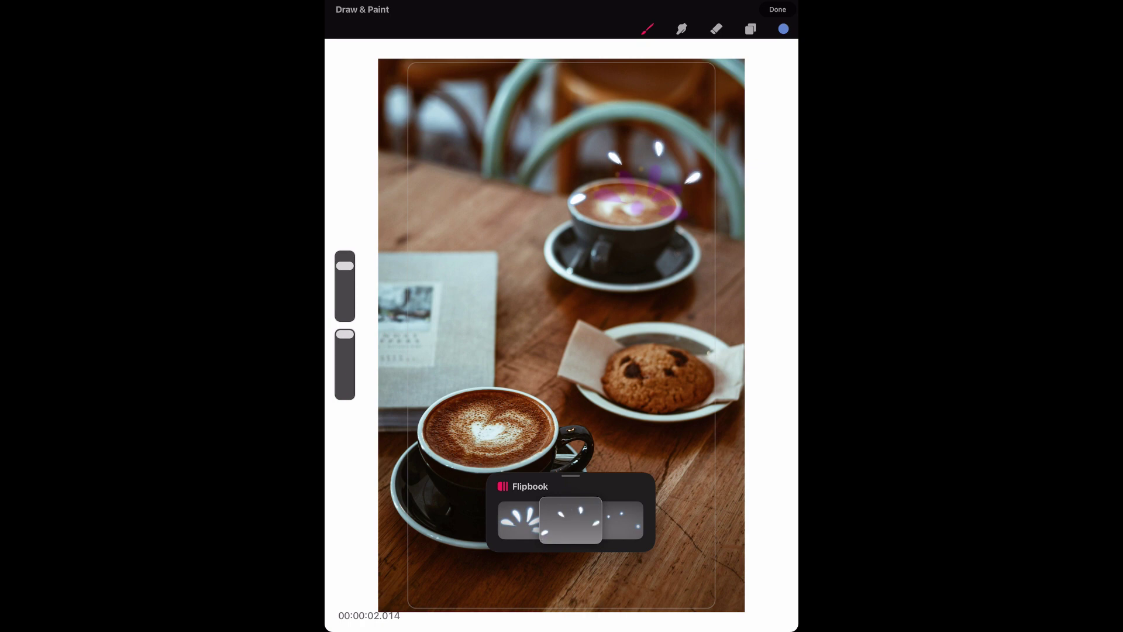
pyautogui.click(778, 9)
pyautogui.click(648, 385)
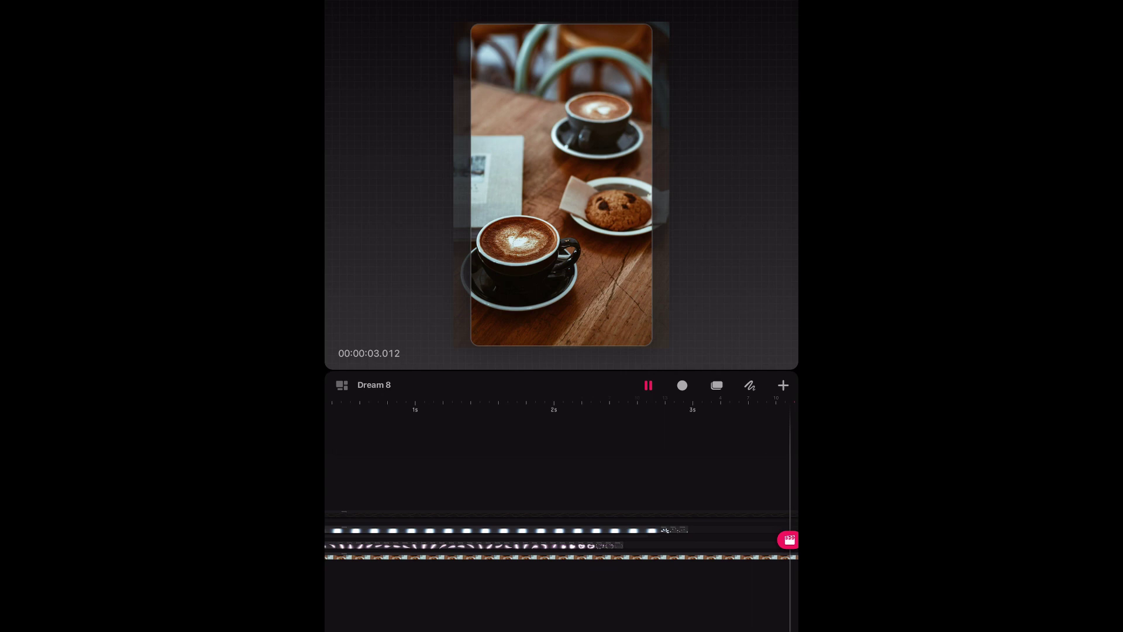
pyautogui.click(648, 385)
# Clear the last flipbook frame at 3s and draw scattered sparkle dots instead.
pyautogui.click(518, 488)
pyautogui.click(596, 496)
pyautogui.click(749, 385)
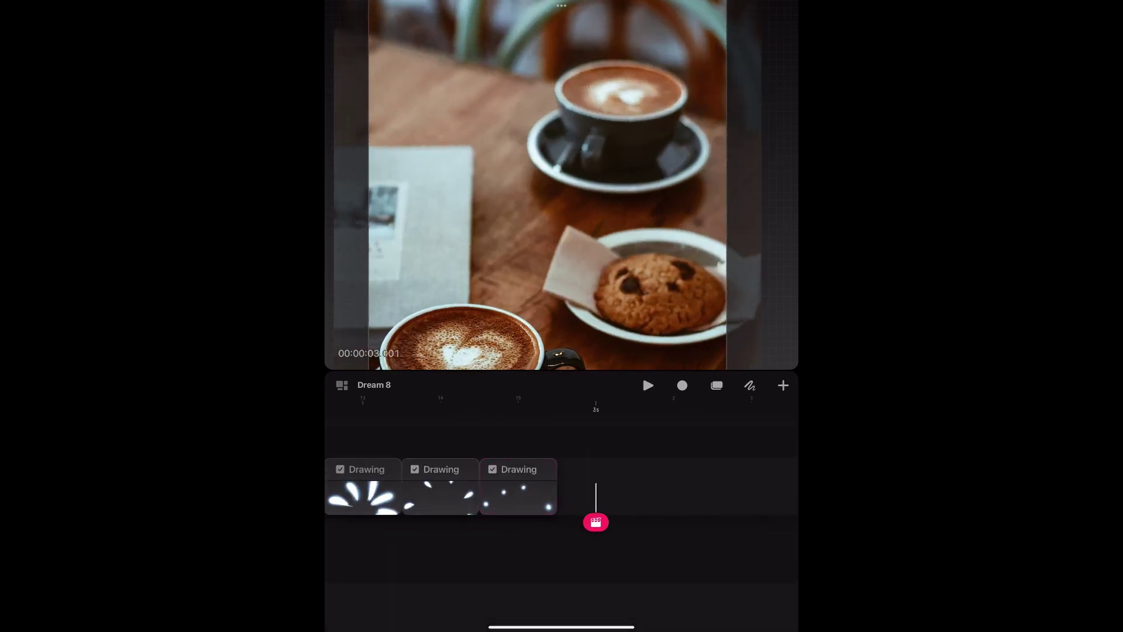
pyautogui.moveTo(562, 375); pyautogui.dragTo(561, 597)
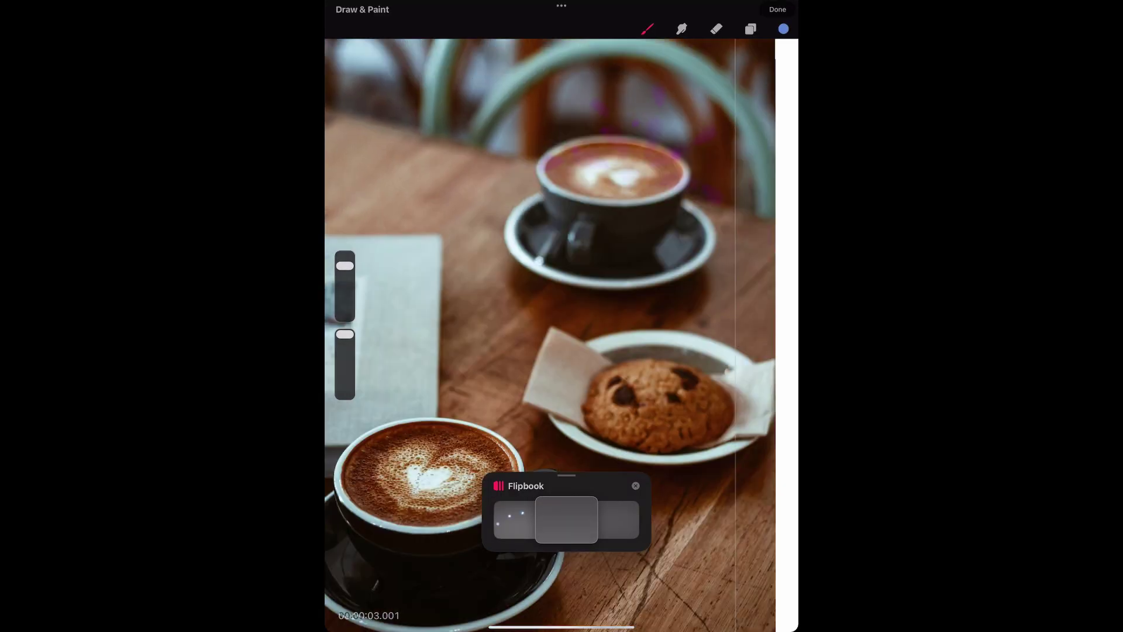
pyautogui.moveTo(526, 520)
pyautogui.mouseDown()
pyautogui.moveTo(605, 519)
pyautogui.moveTo(564, 520)
pyautogui.mouseUp()
pyautogui.click(566, 519)
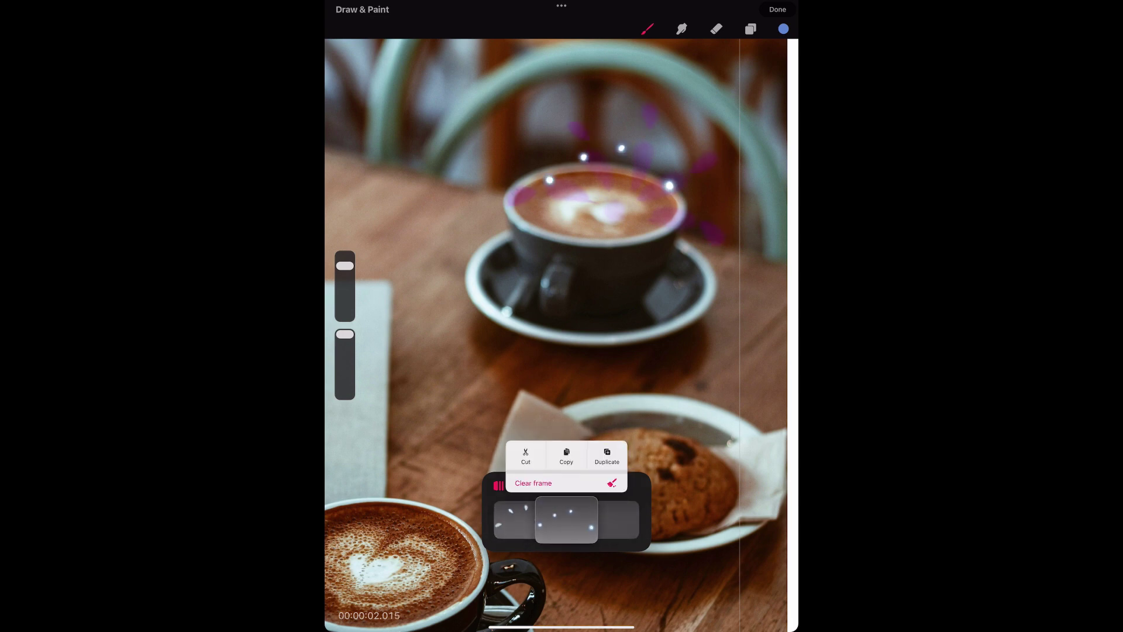
pyautogui.click(533, 483)
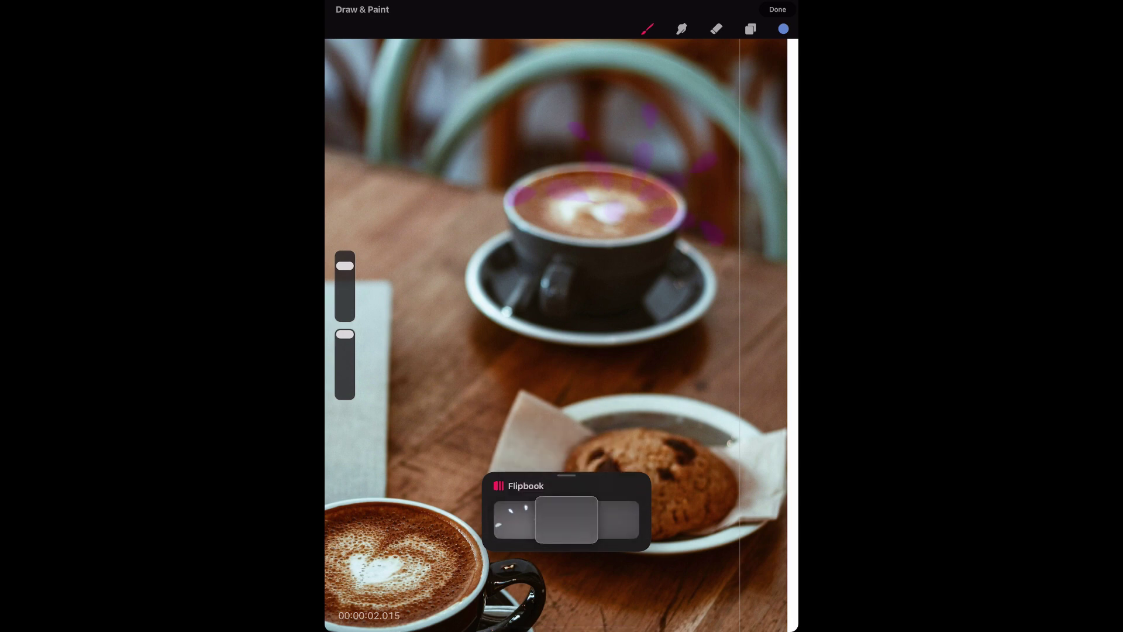
pyautogui.click(549, 106)
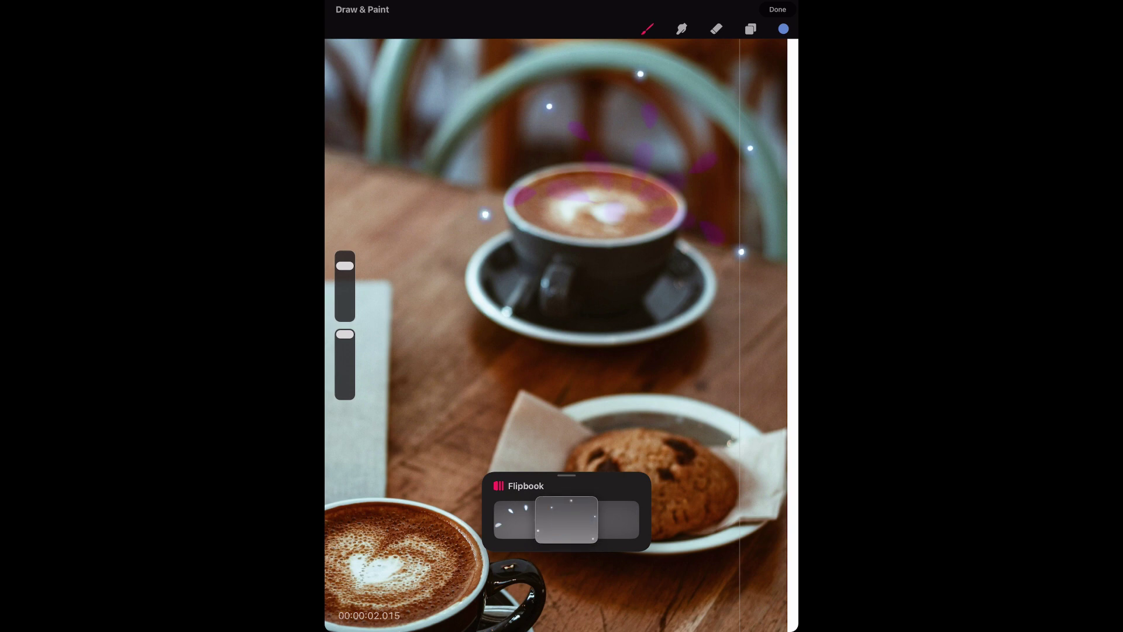
pyautogui.click(778, 9)
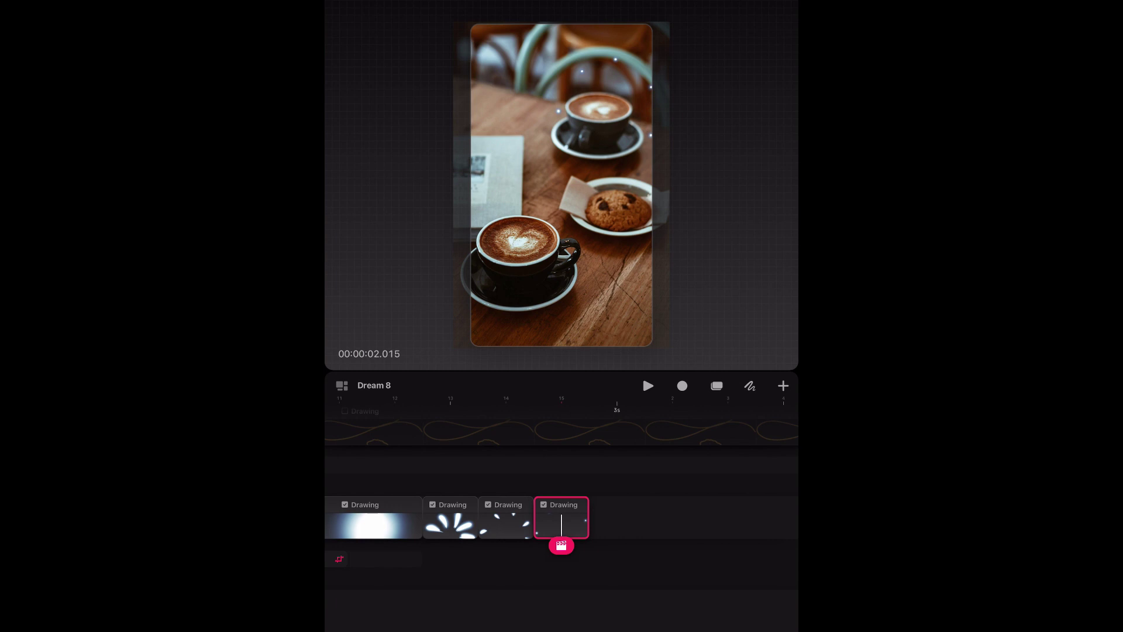
# Preview the movie, then start a new flipbook drawing in orange.
pyautogui.click(648, 385)
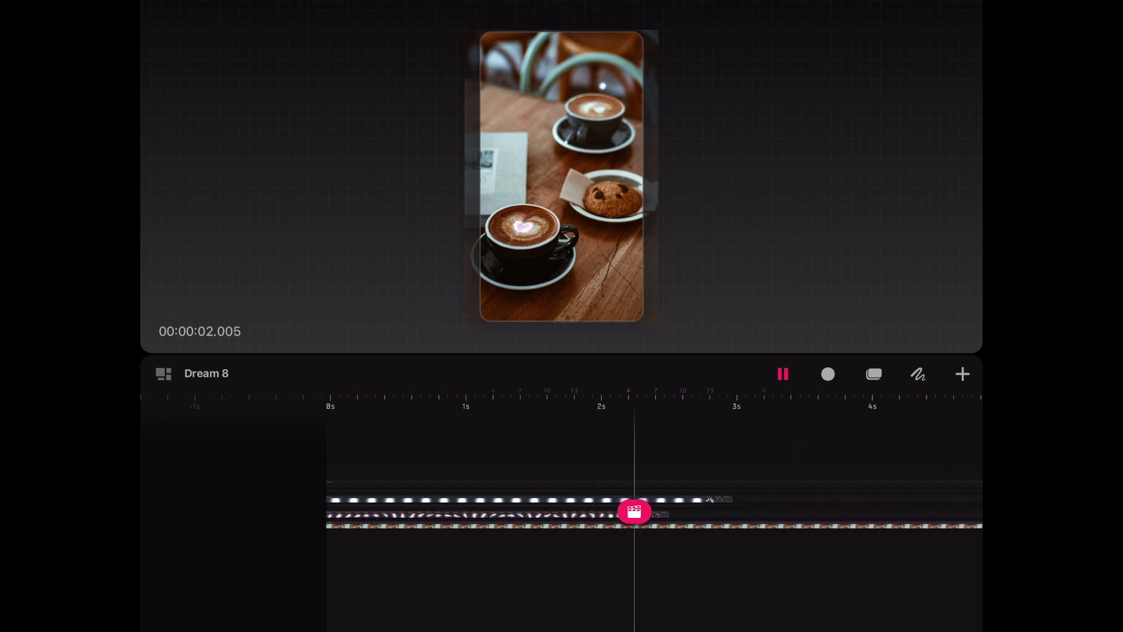
pyautogui.click(783, 374)
pyautogui.click(962, 374)
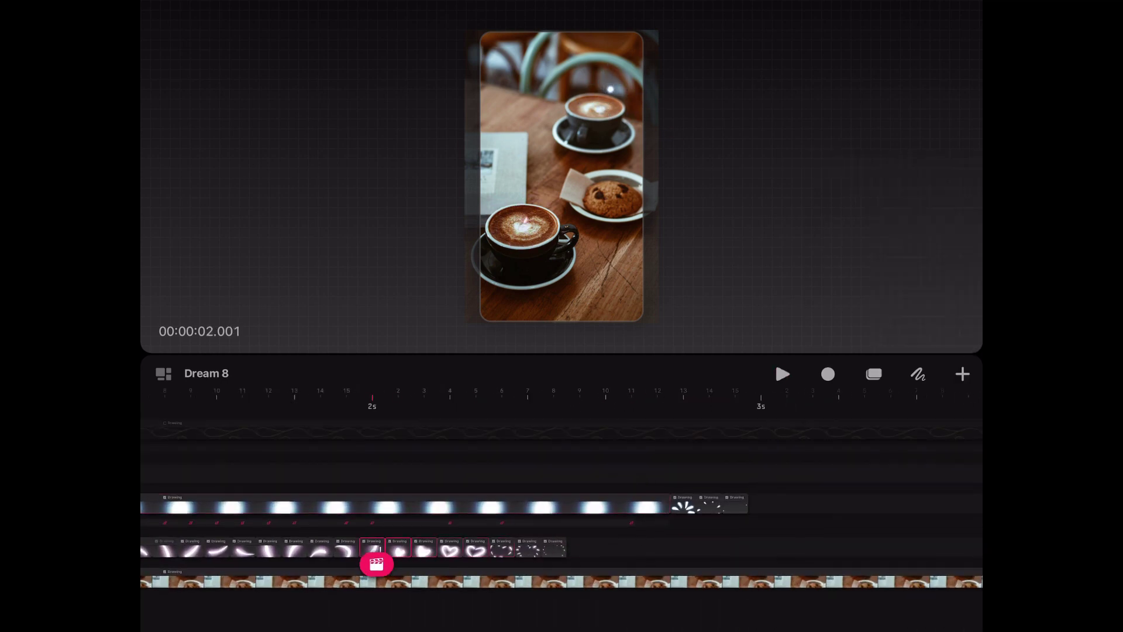
pyautogui.click(918, 375)
pyautogui.click(827, 498)
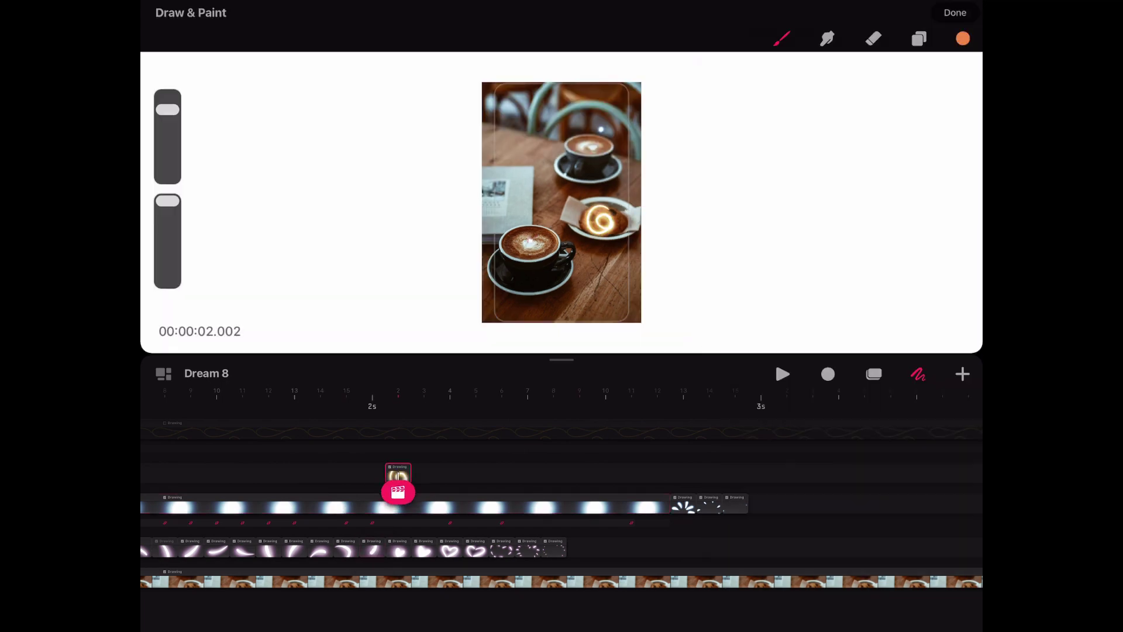
pyautogui.moveTo(562, 360); pyautogui.dragTo(562, 606)
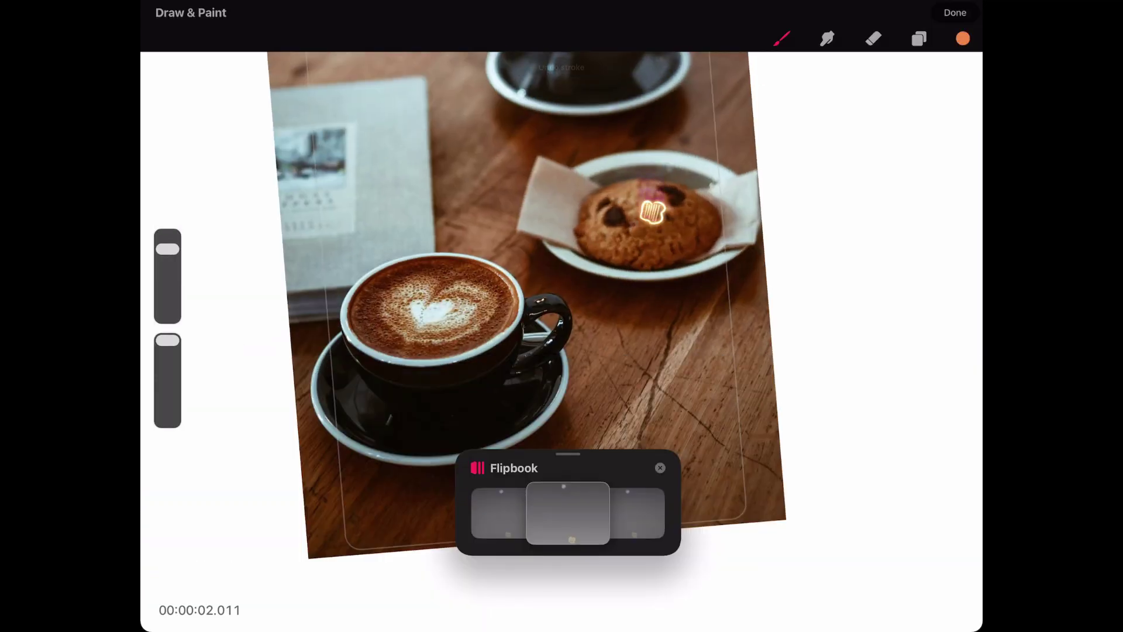
# Scribble the glowing cloud shape over the cookie, frame by frame.
pyautogui.click(568, 513)
pyautogui.click(962, 374)
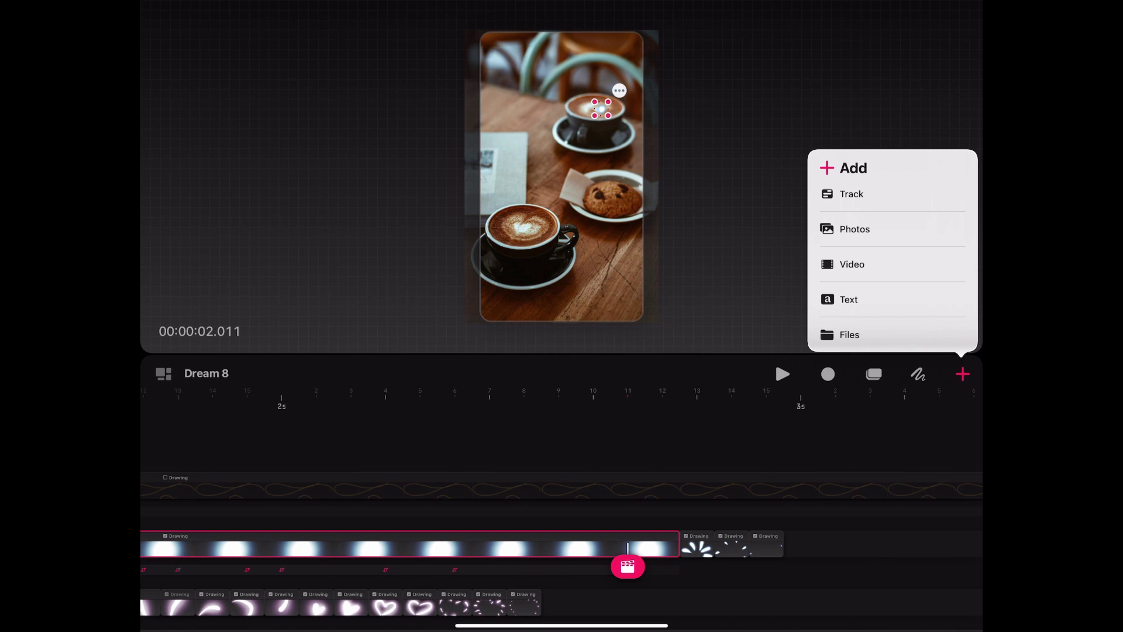
pyautogui.click(620, 92)
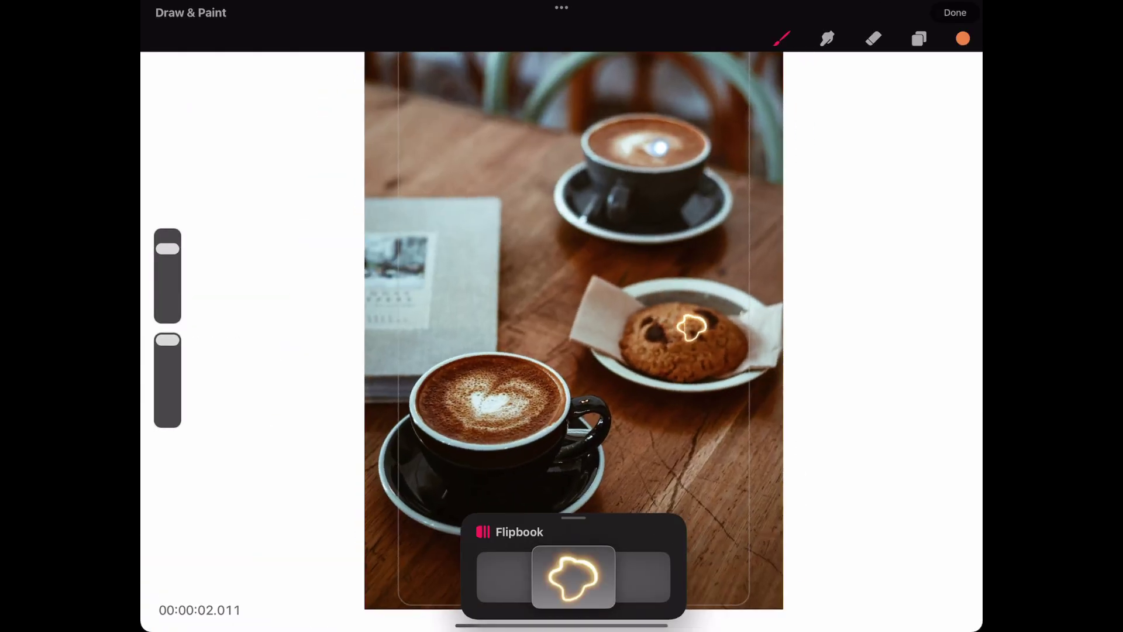
pyautogui.moveTo(680, 319); pyautogui.dragTo(702, 339)
pyautogui.click(644, 576)
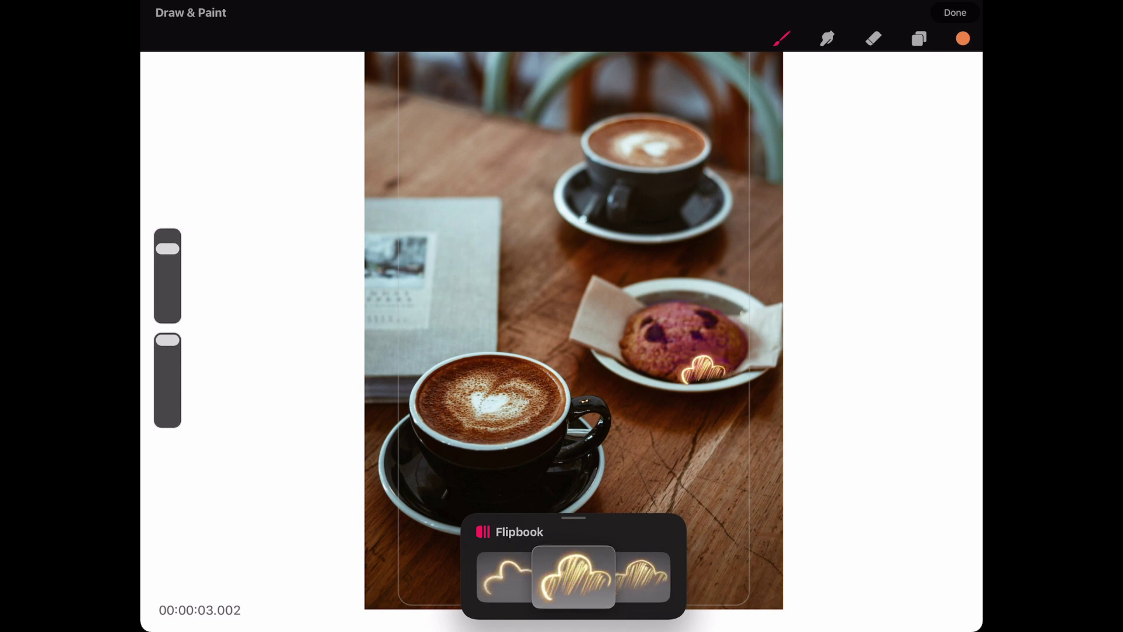
# Return to the timeline, preview the animation, and turn on Timeline Edit.
pyautogui.click(955, 13)
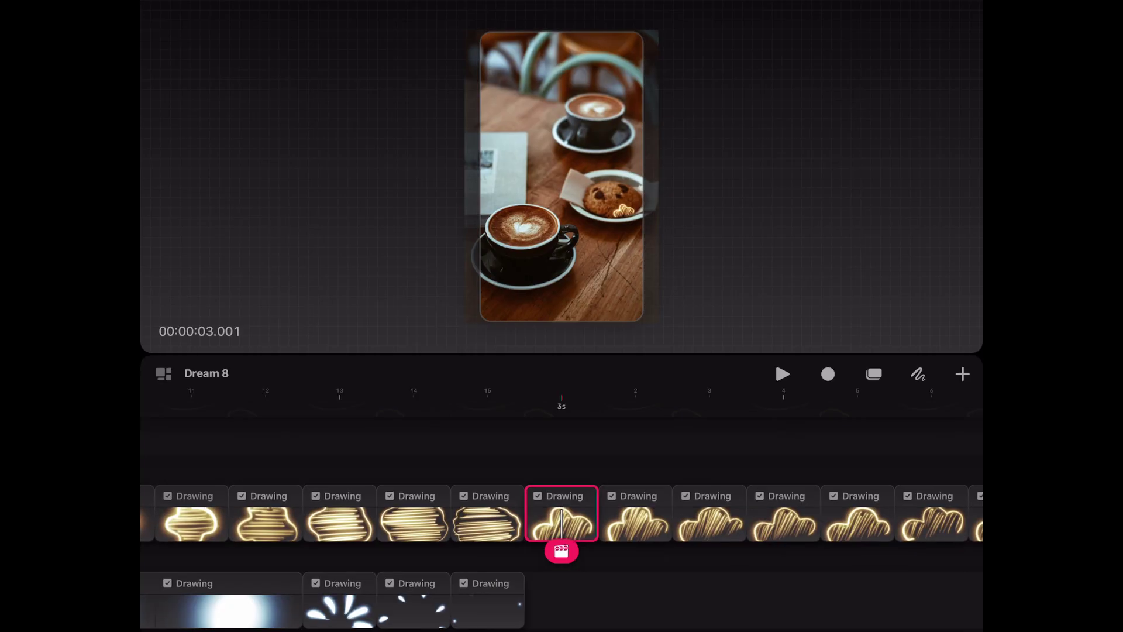
pyautogui.click(782, 374)
pyautogui.click(782, 374)
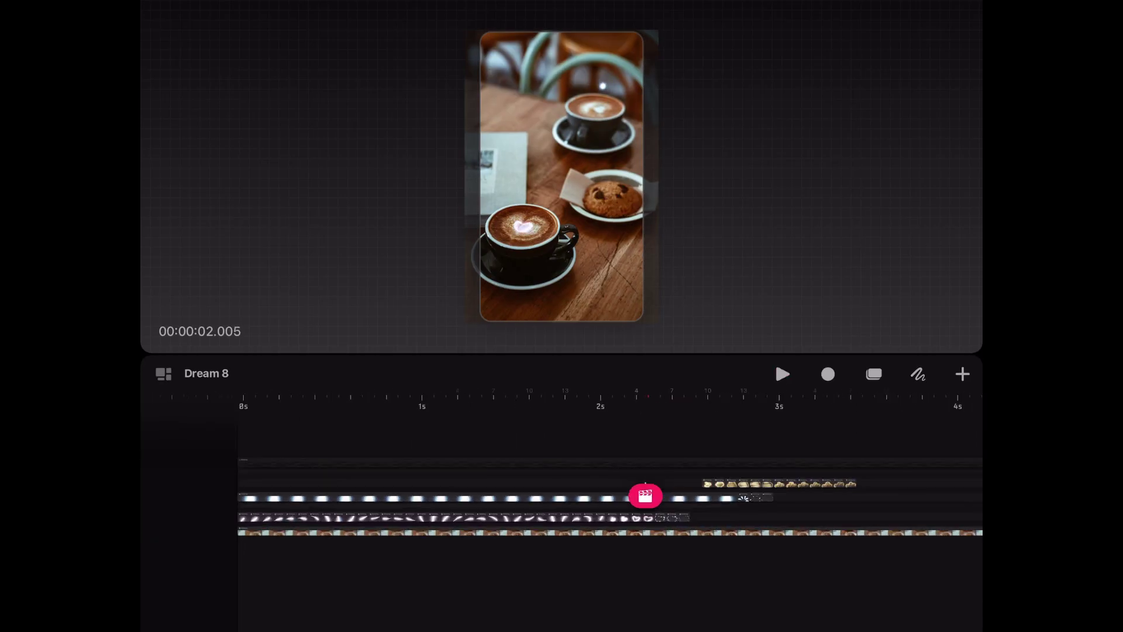
pyautogui.click(873, 374)
pyautogui.click(273, 524)
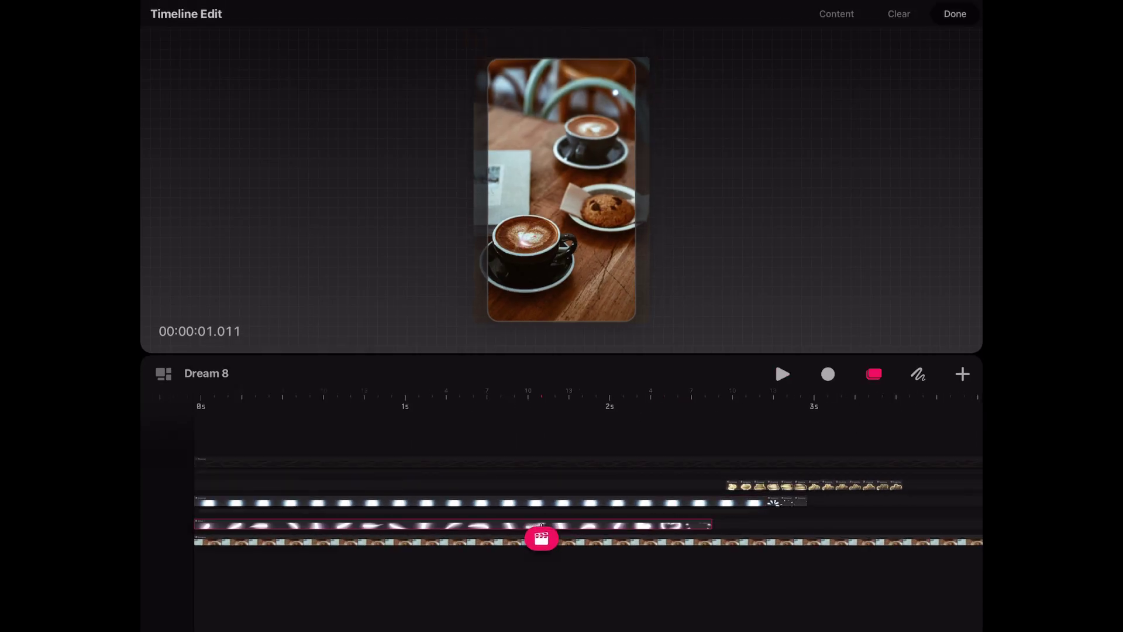
# Multi-select the white swirl clips and move them later in the timeline.
pyautogui.moveTo(748, 497); pyautogui.dragTo(832, 500)
pyautogui.click(630, 504)
pyautogui.click(574, 426)
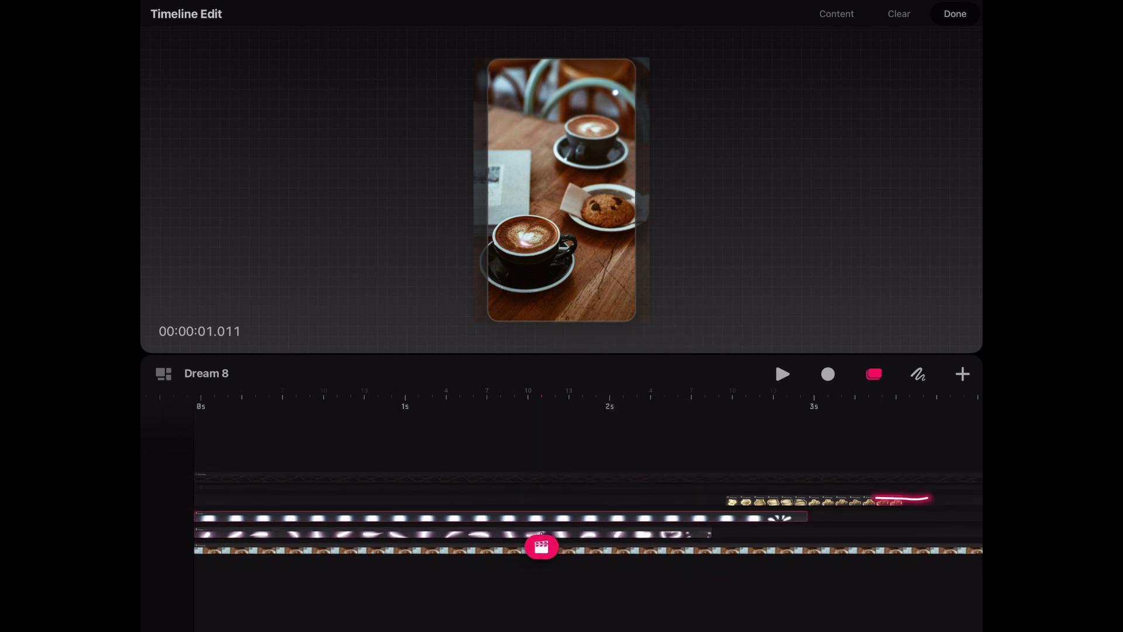
pyautogui.moveTo(931, 498); pyautogui.dragTo(715, 501)
pyautogui.click(733, 500)
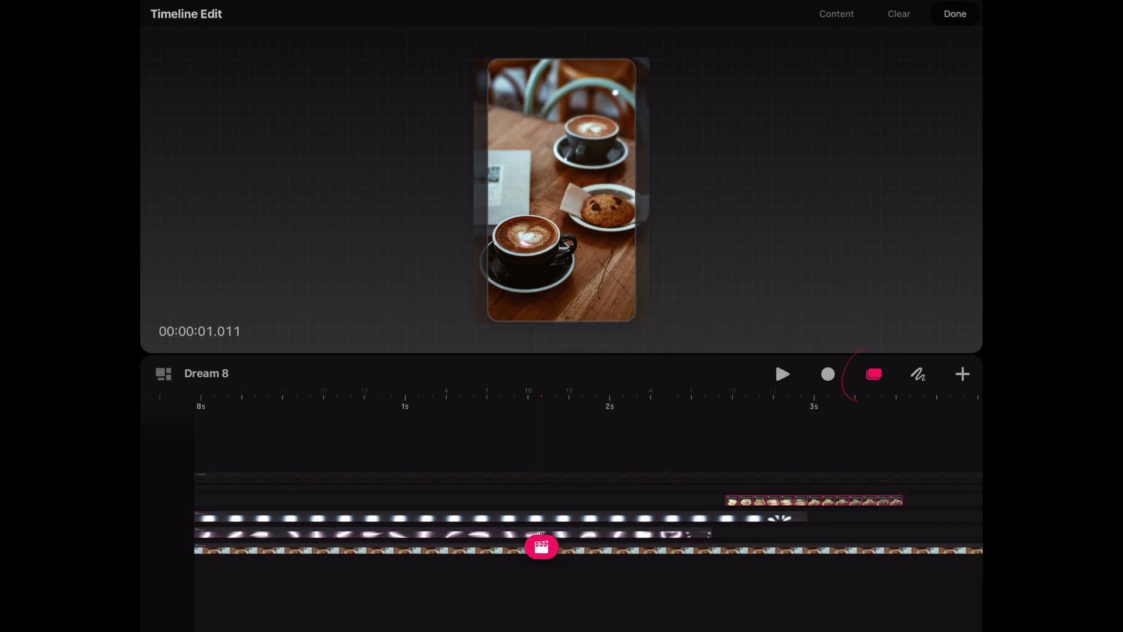
pyautogui.click(874, 374)
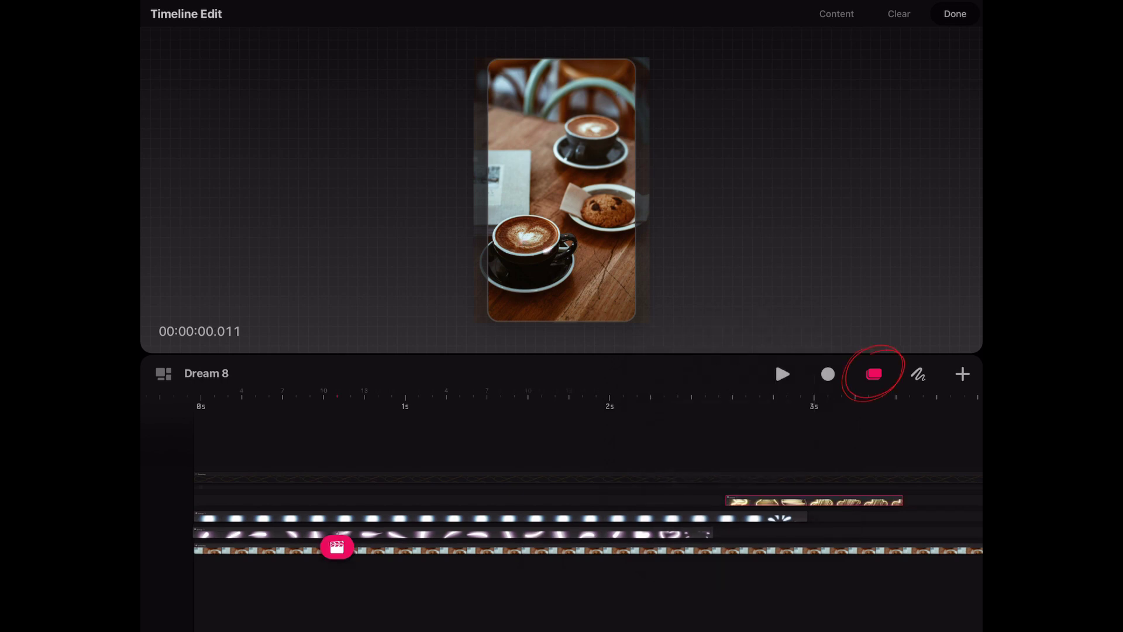
pyautogui.click(875, 374)
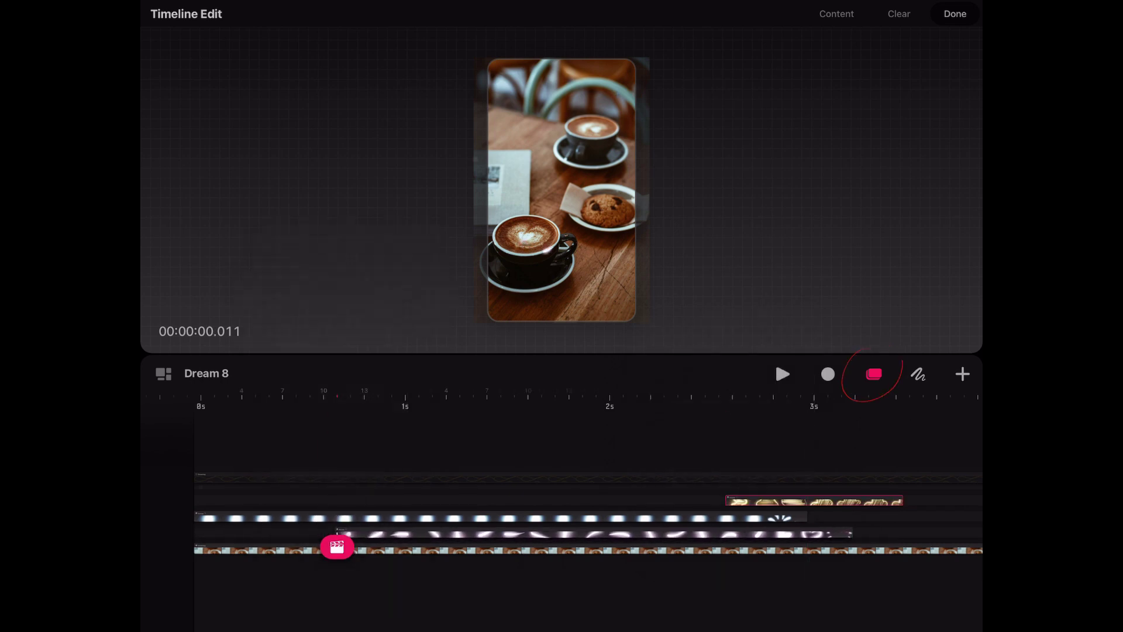
pyautogui.click(874, 375)
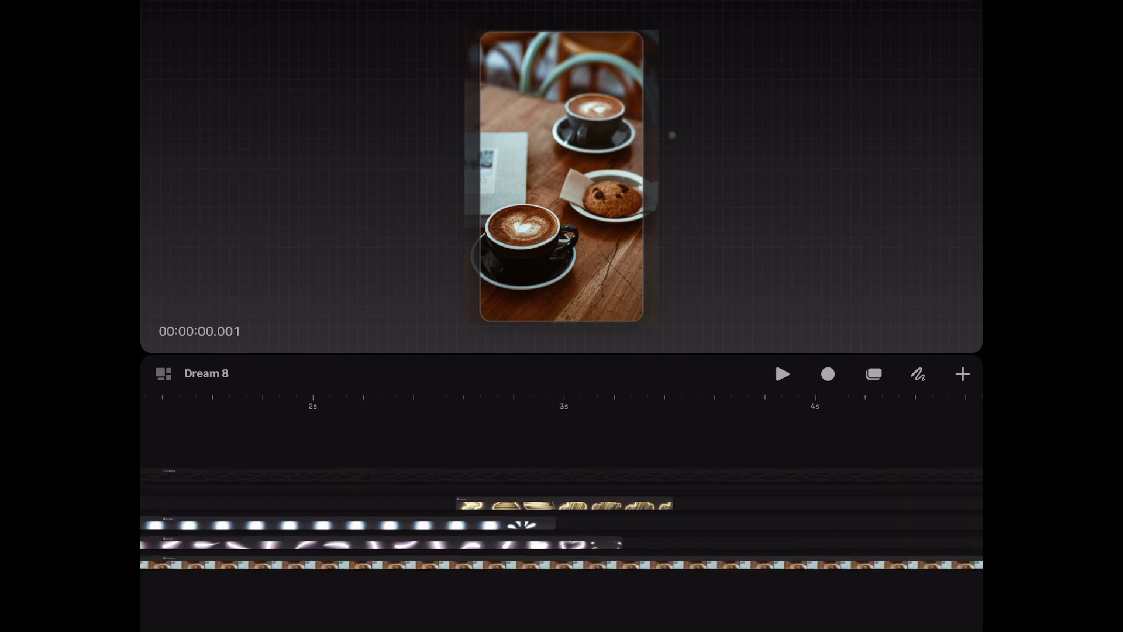
# Check the project duration, move the gold cookie clip earlier and the swirl clip later.
pyautogui.click(206, 373)
pyautogui.click(820, 123)
pyautogui.click(937, 43)
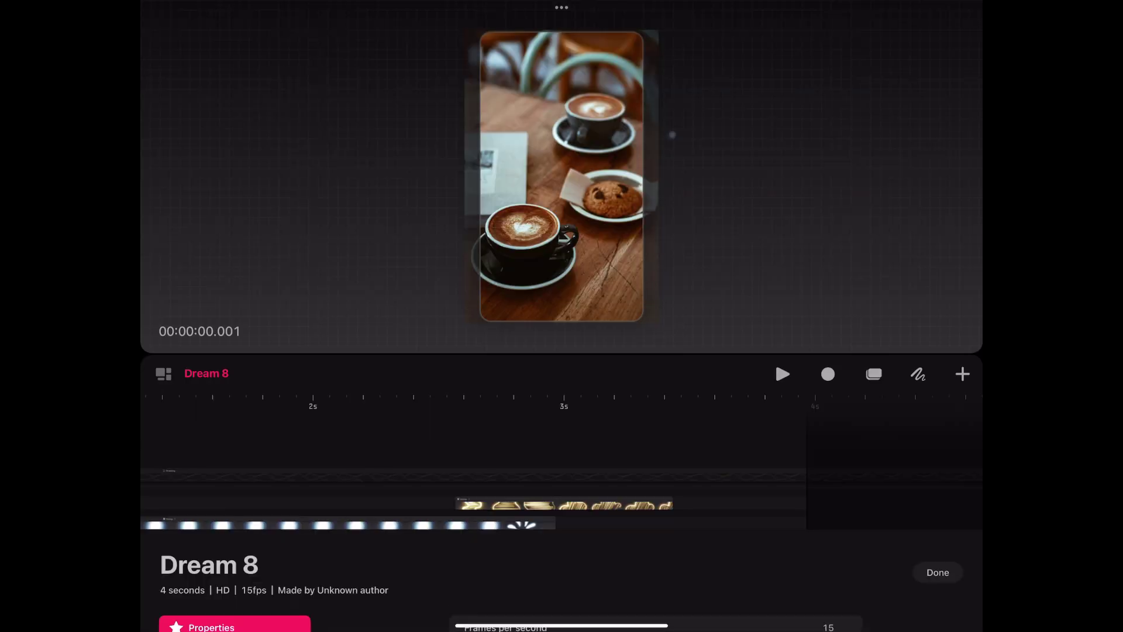
pyautogui.click(777, 365)
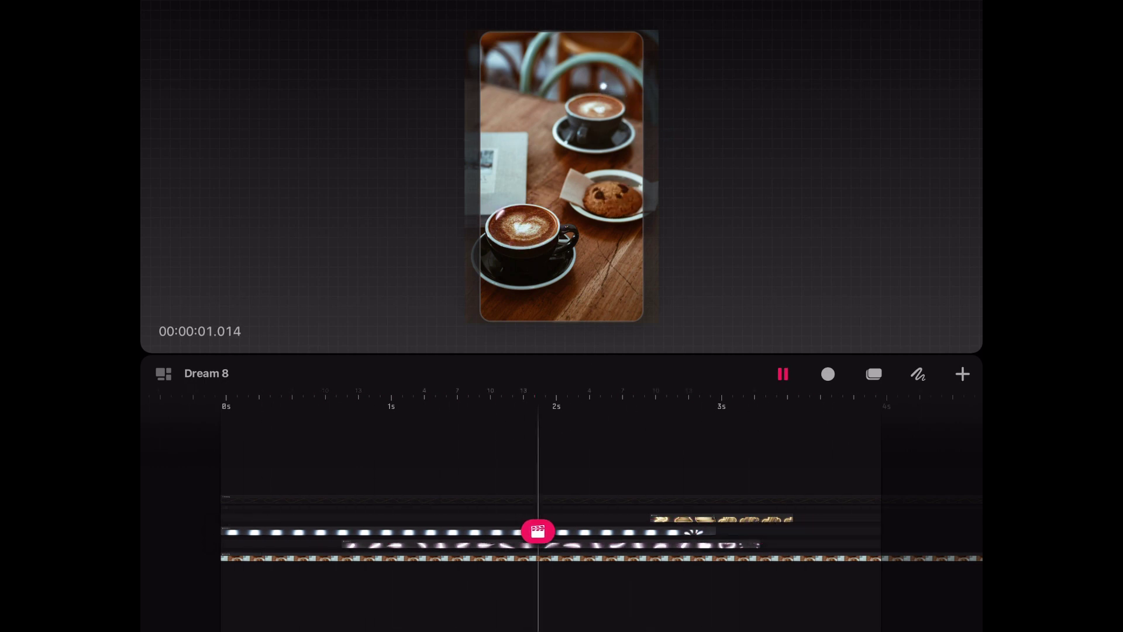
pyautogui.moveTo(722, 519); pyautogui.dragTo(480, 519)
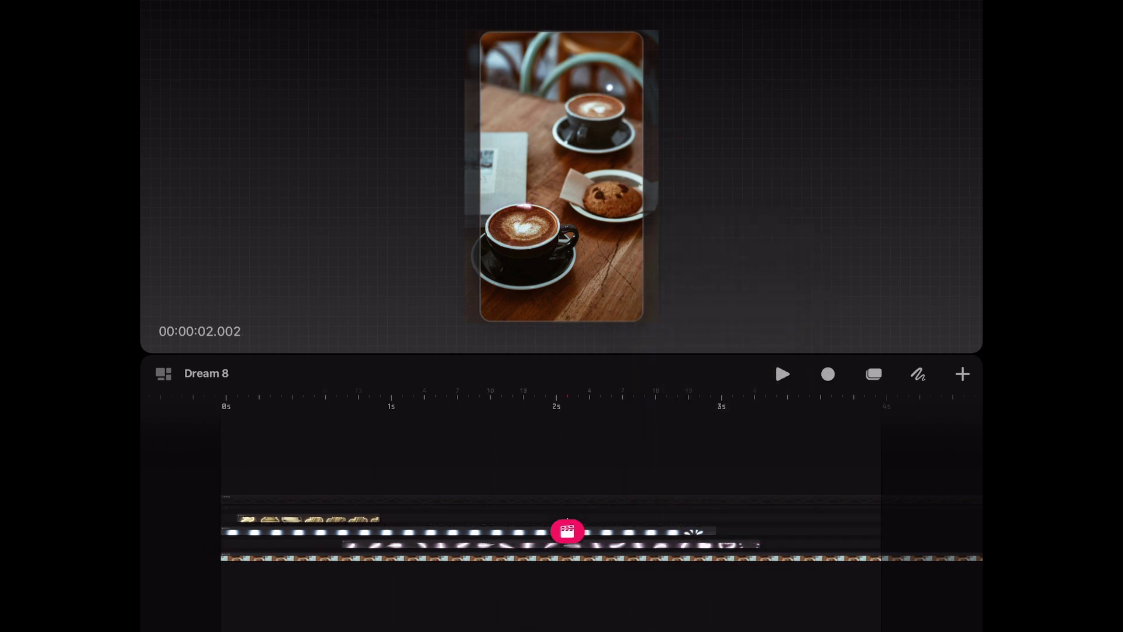
pyautogui.click(782, 374)
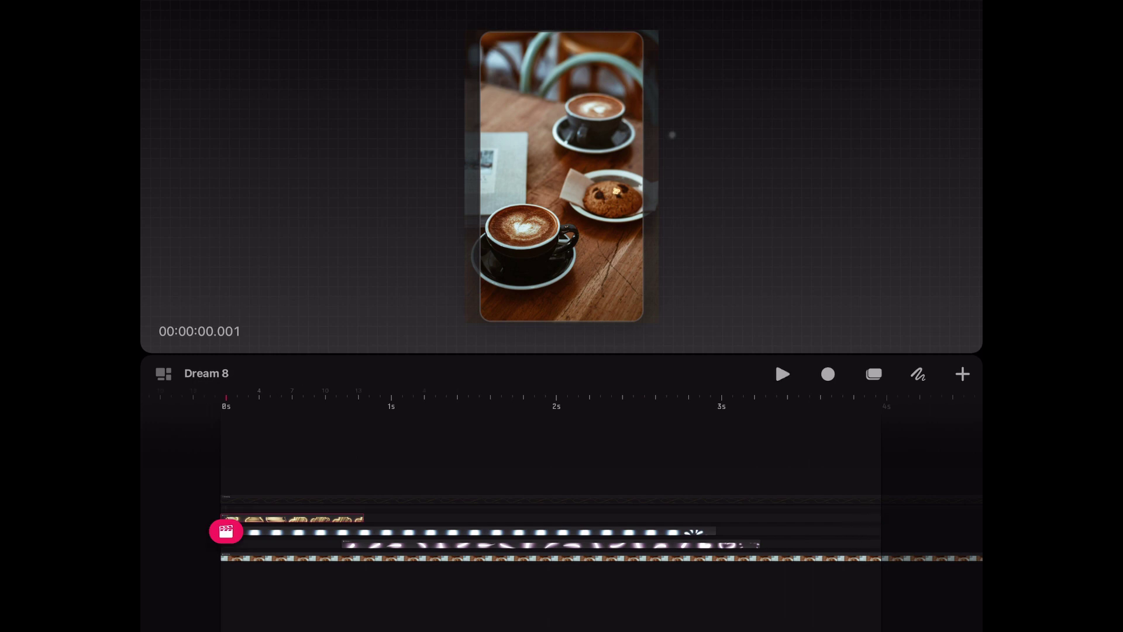
pyautogui.moveTo(527, 544); pyautogui.dragTo(649, 544)
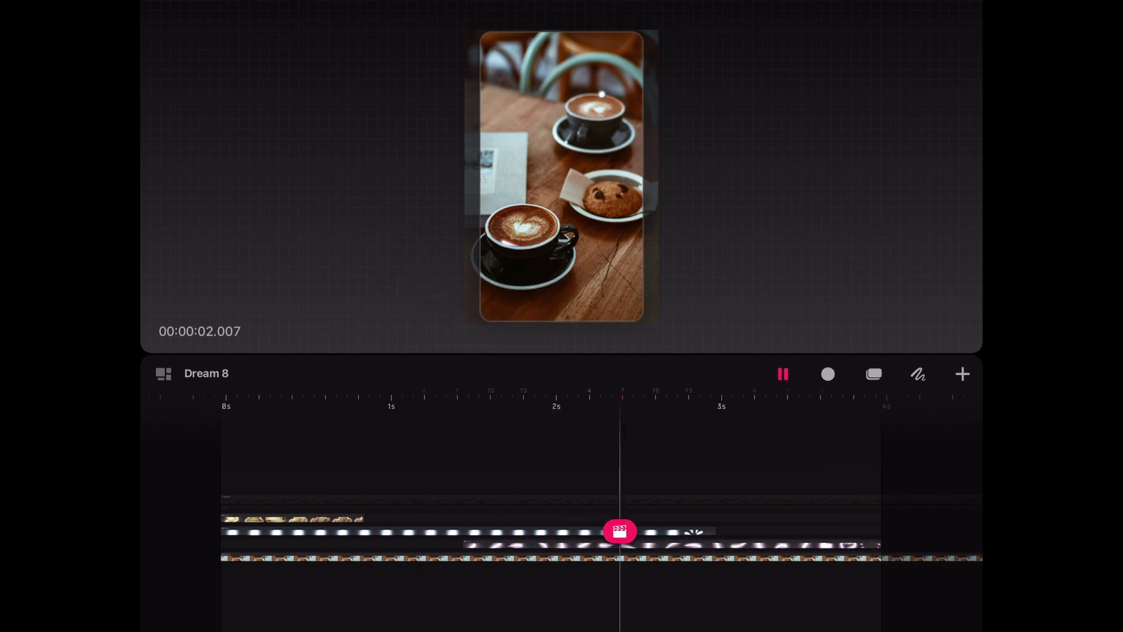
pyautogui.click(780, 369)
# Apply Fill duration to the gold glow clip twice so it runs further.
pyautogui.click(342, 519)
pyautogui.click(301, 444)
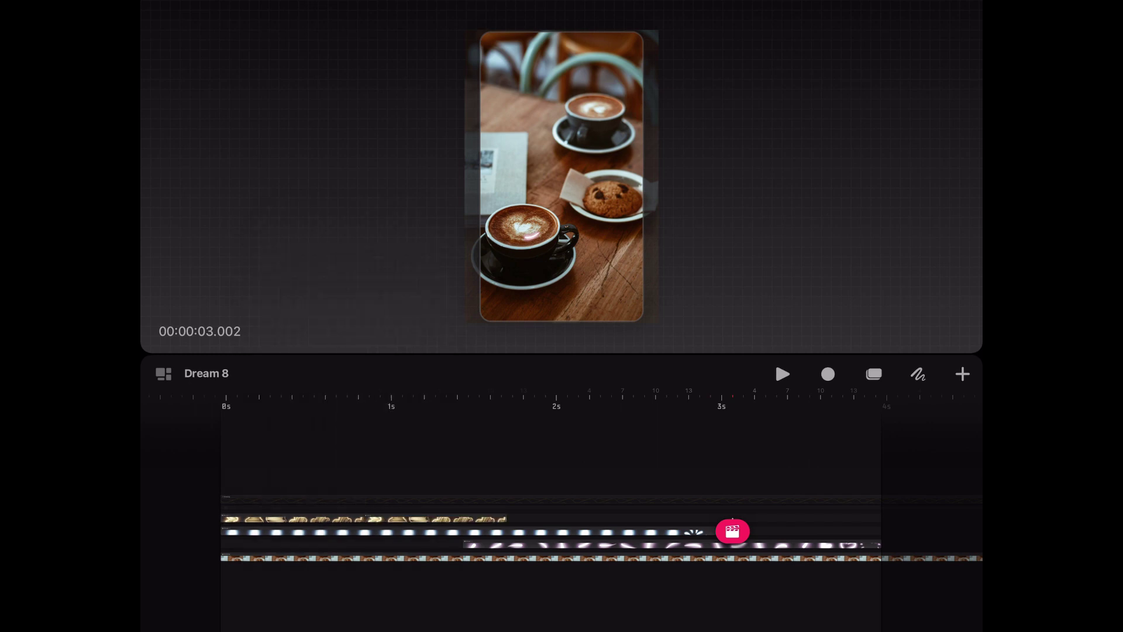
pyautogui.click(781, 374)
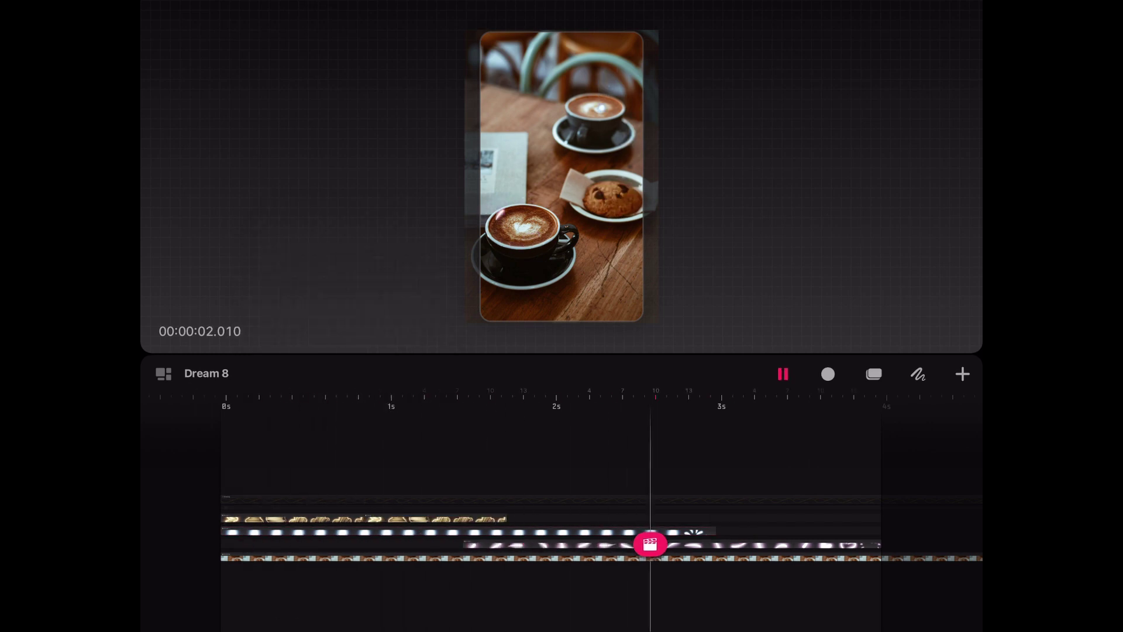
pyautogui.click(470, 518)
pyautogui.click(421, 445)
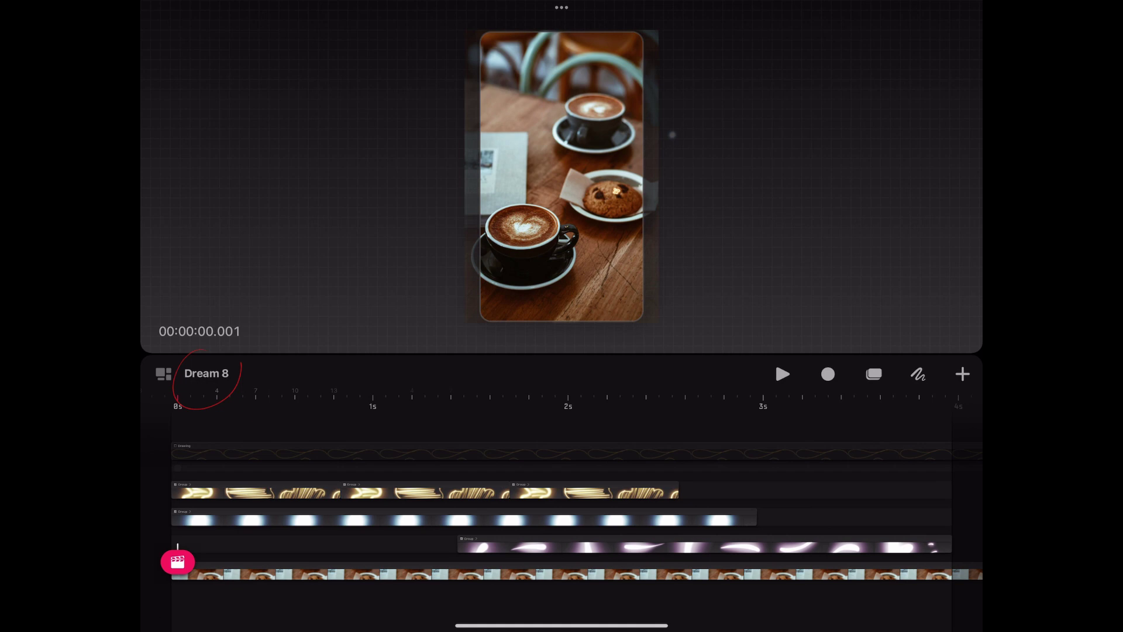
# Export Dream 8 from its project settings as a video and save it.
pyautogui.click(206, 373)
pyautogui.click(234, 263)
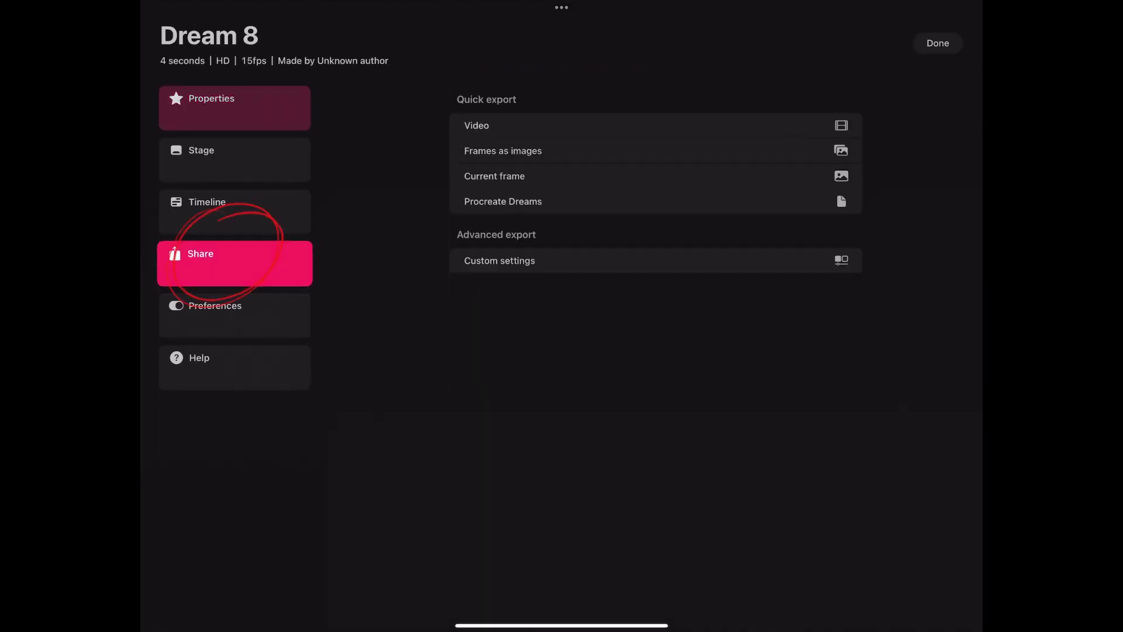
pyautogui.click(652, 125)
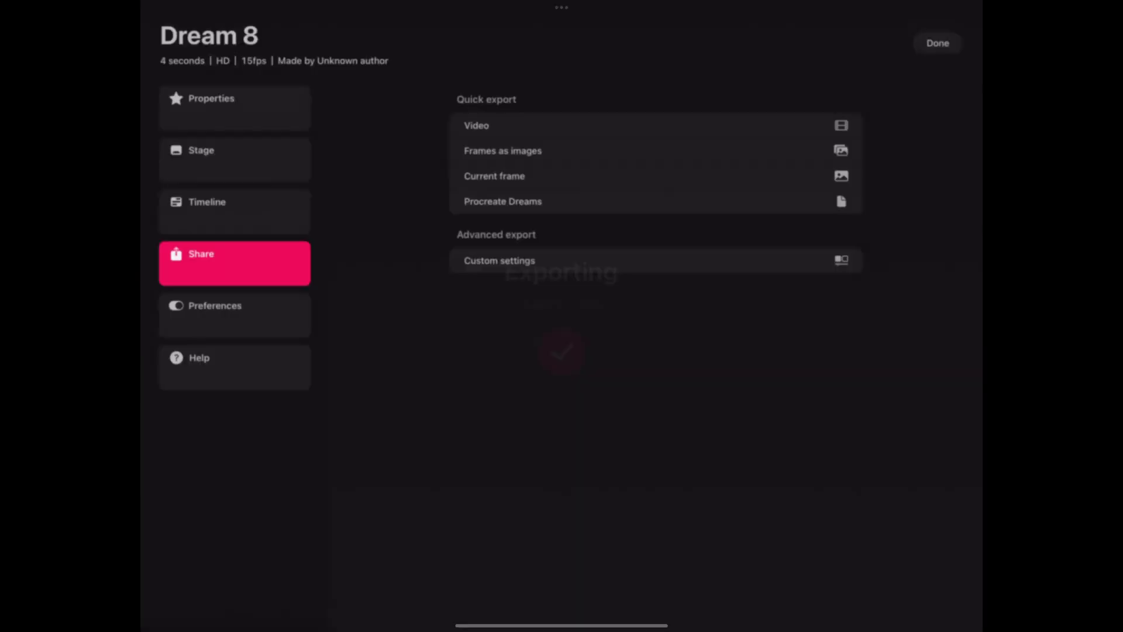
pyautogui.click(527, 377)
pyautogui.click(938, 43)
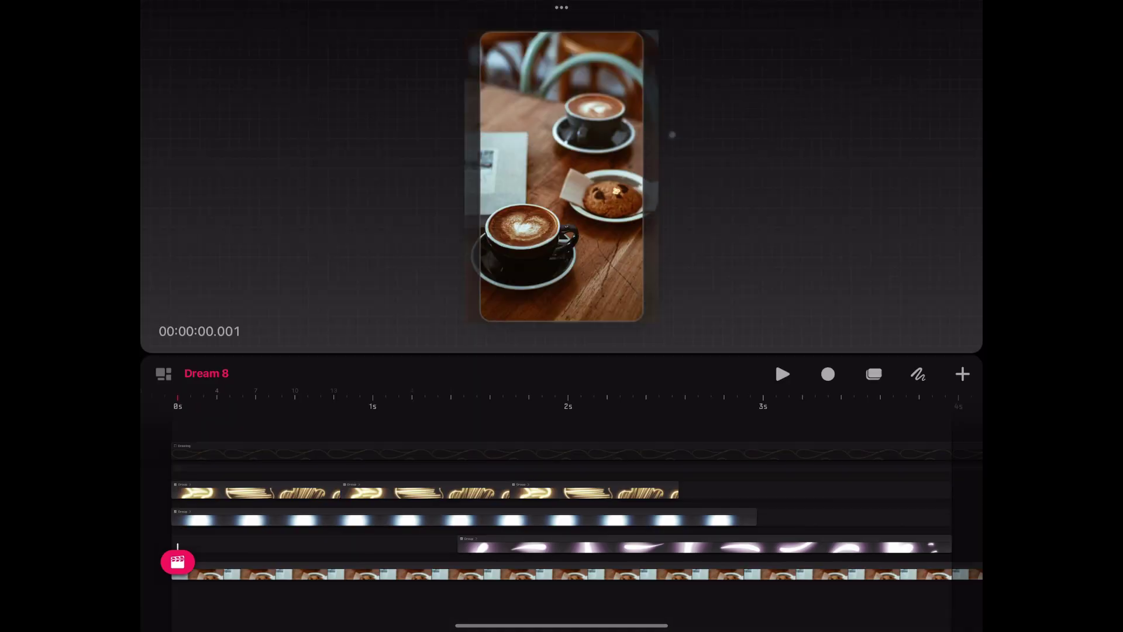
# Draw a long darker-teal spiral around the latte cup, discarding a test stroke.
pyautogui.click(918, 374)
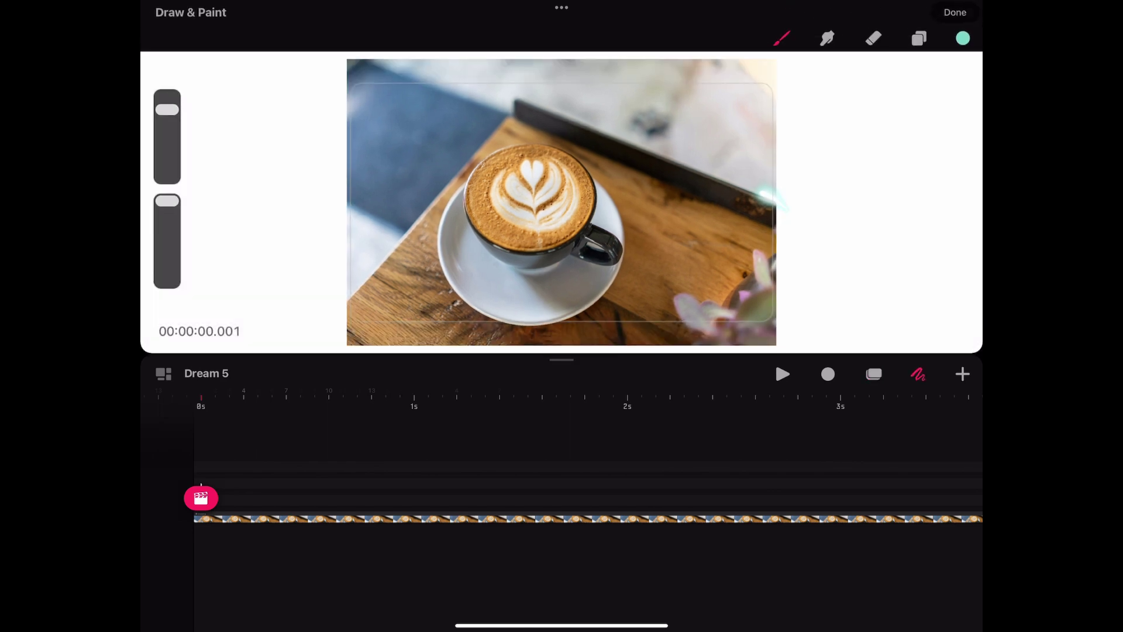
pyautogui.click(962, 39)
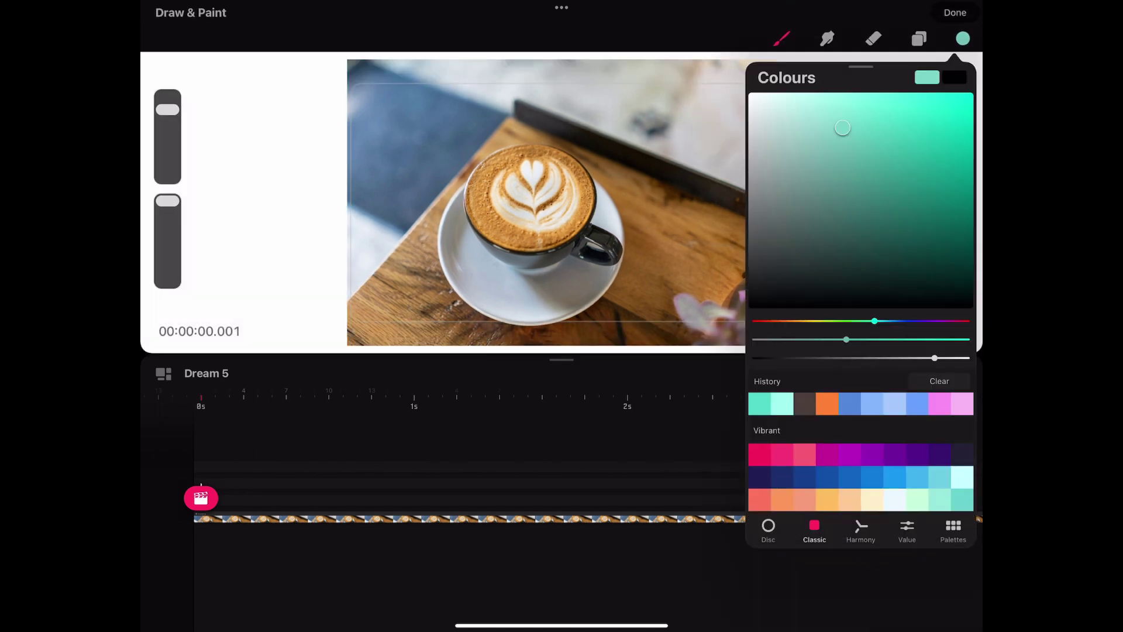
pyautogui.moveTo(842, 129); pyautogui.dragTo(781, 229)
pyautogui.click(770, 200)
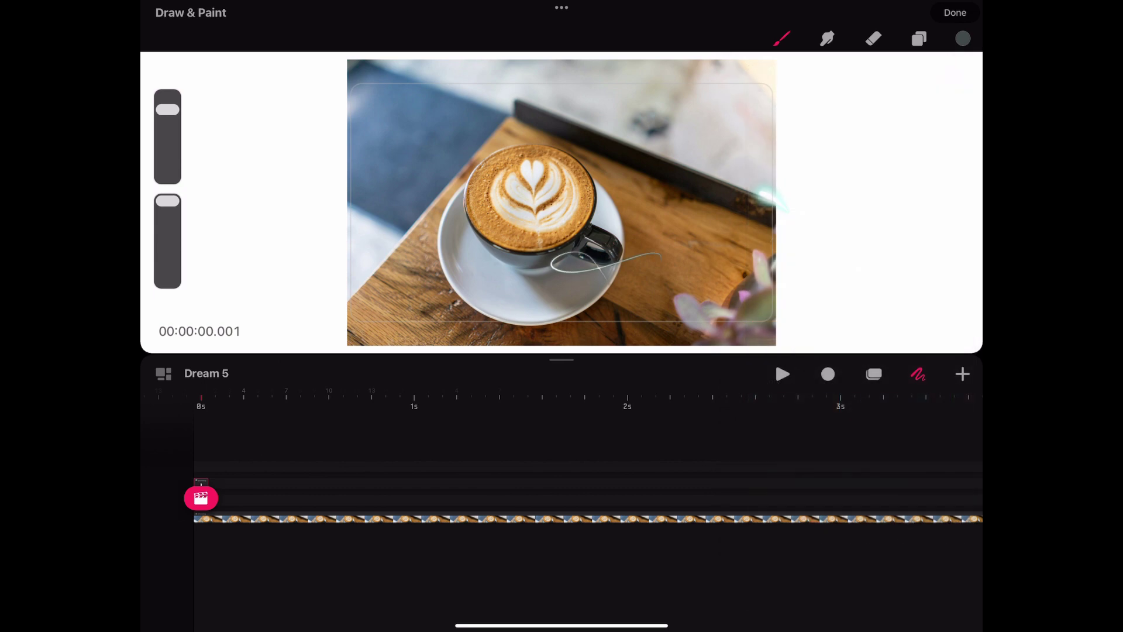
pyautogui.moveTo(605, 279); pyautogui.dragTo(645, 286)
pyautogui.hotkey('ctrl', 'z')
pyautogui.moveTo(809, 207); pyautogui.dragTo(531, 187)
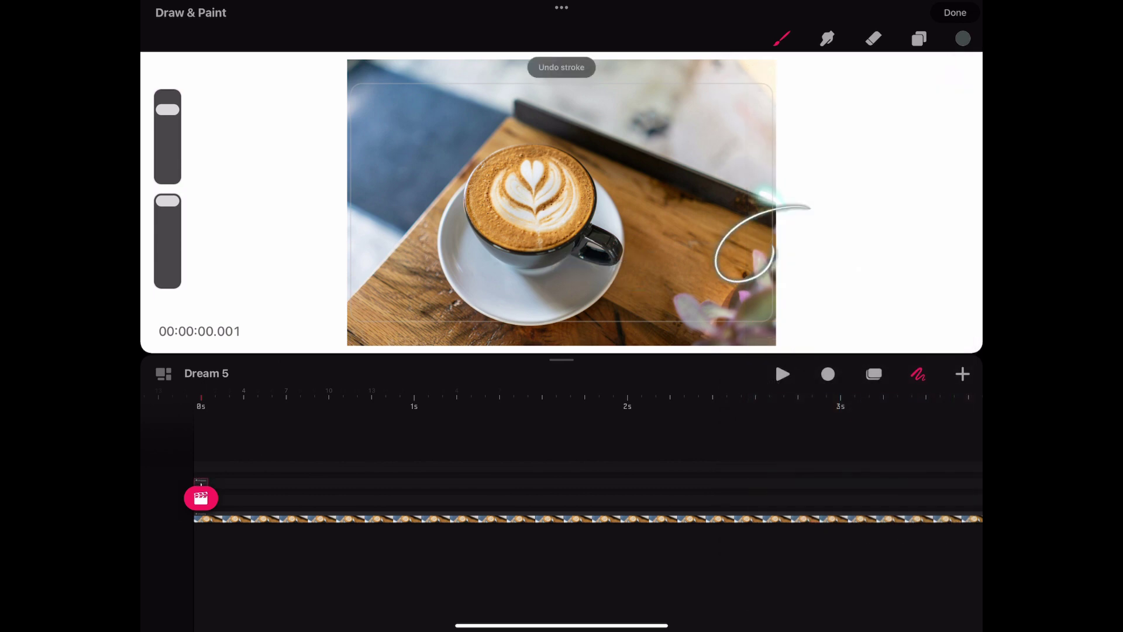
# Fade the spiral drawing clip to about 10% opacity.
pyautogui.click(200, 482)
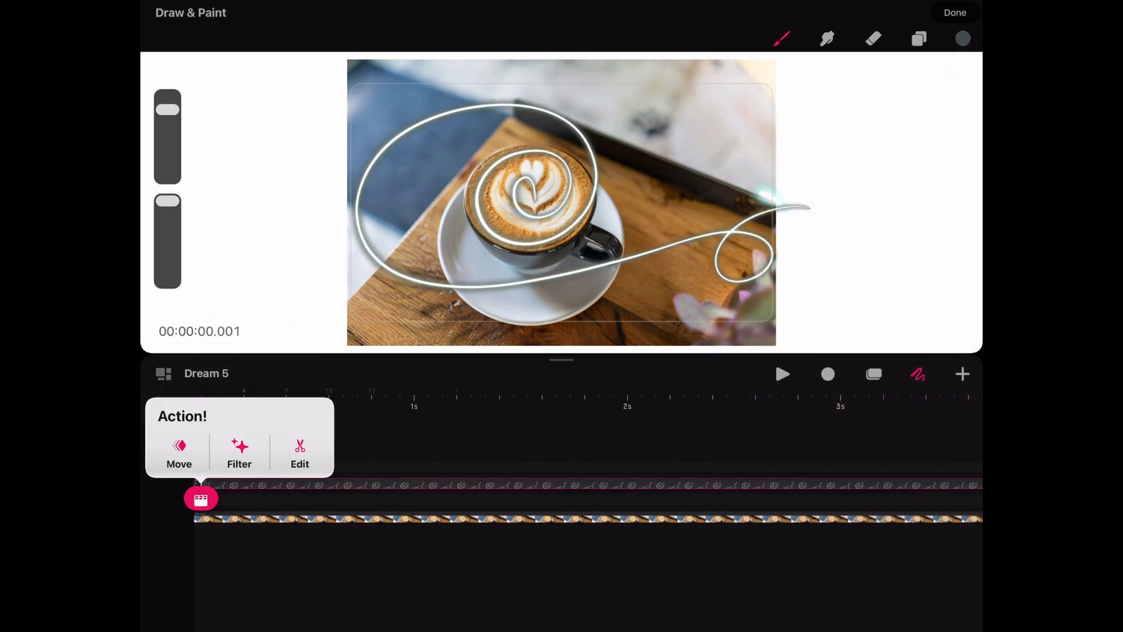
pyautogui.click(238, 449)
pyautogui.moveTo(301, 280); pyautogui.dragTo(181, 281)
pyautogui.click(955, 12)
# Switch to light teal and start a flipbook with short glowing strokes on successive frames.
pyautogui.click(918, 373)
pyautogui.click(963, 39)
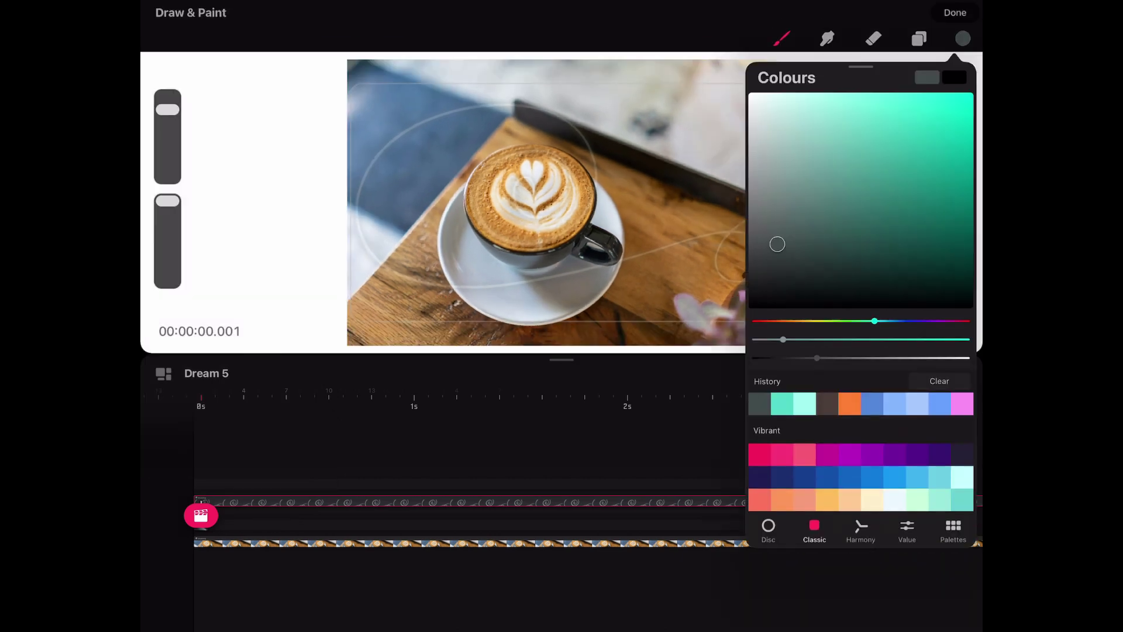
pyautogui.click(526, 542)
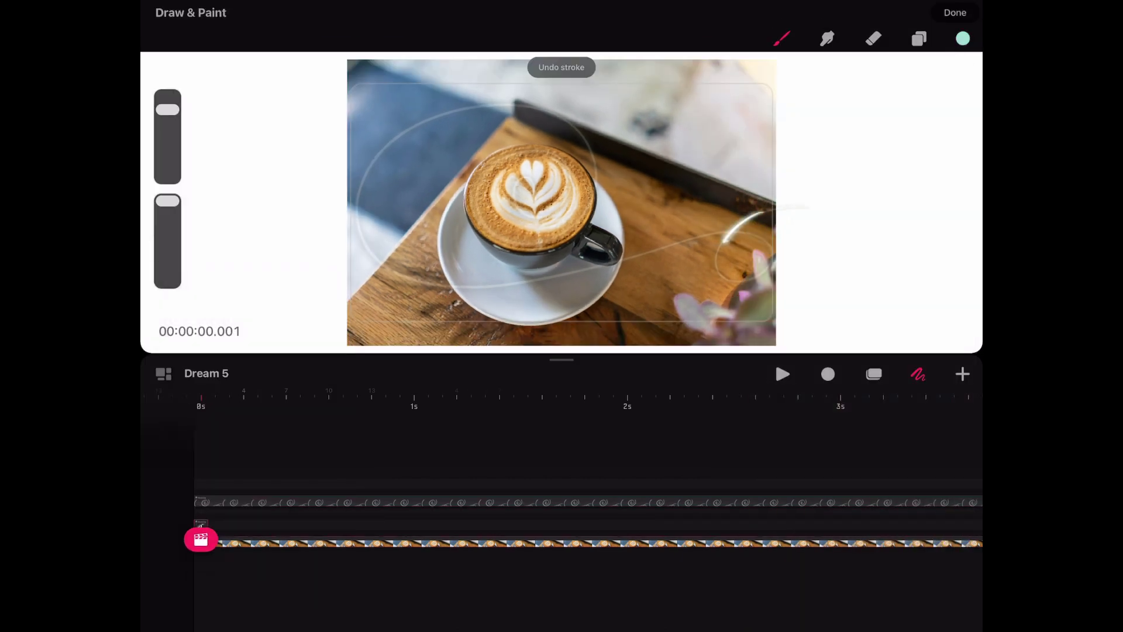
pyautogui.moveTo(677, 264); pyautogui.dragTo(721, 231)
pyautogui.hotkey('ctrl', 'z')
pyautogui.moveTo(562, 360); pyautogui.dragTo(561, 614)
pyautogui.moveTo(802, 246)
pyautogui.mouseDown()
pyautogui.moveTo(738, 284)
pyautogui.moveTo(708, 351)
pyautogui.mouseUp()
pyautogui.moveTo(561, 351)
pyautogui.mouseDown()
pyautogui.moveTo(667, 264)
pyautogui.moveTo(527, 316)
pyautogui.mouseUp()
pyautogui.hotkey('ctrl', 'z')
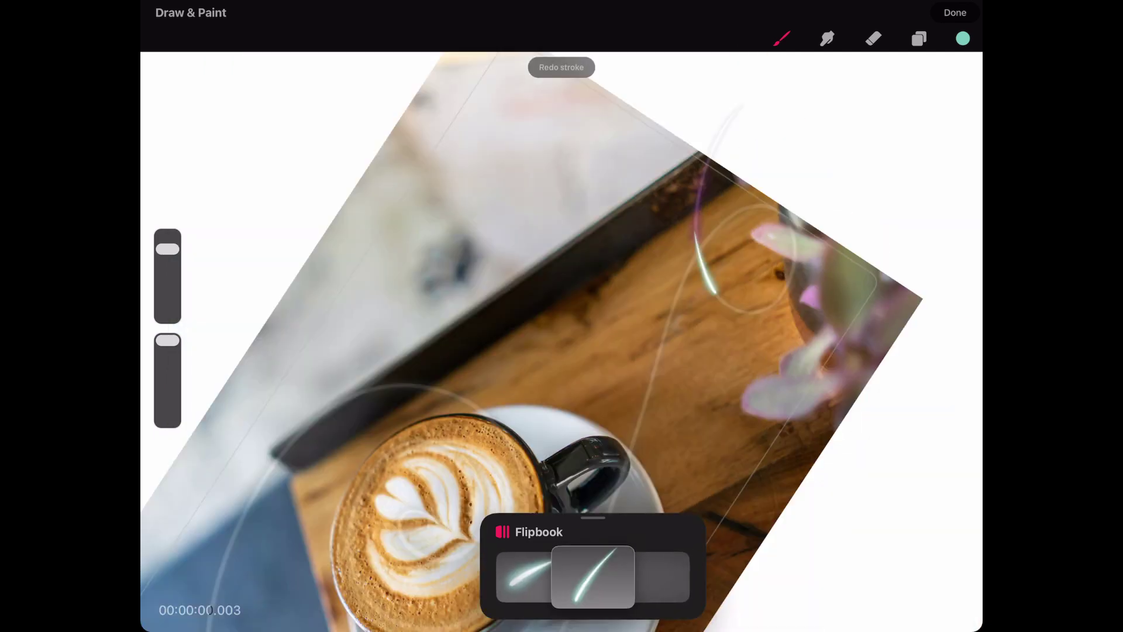
# Restore the last undone glowing stroke on the heart flipbook.
pyautogui.hotkey('ctrl', 'z')
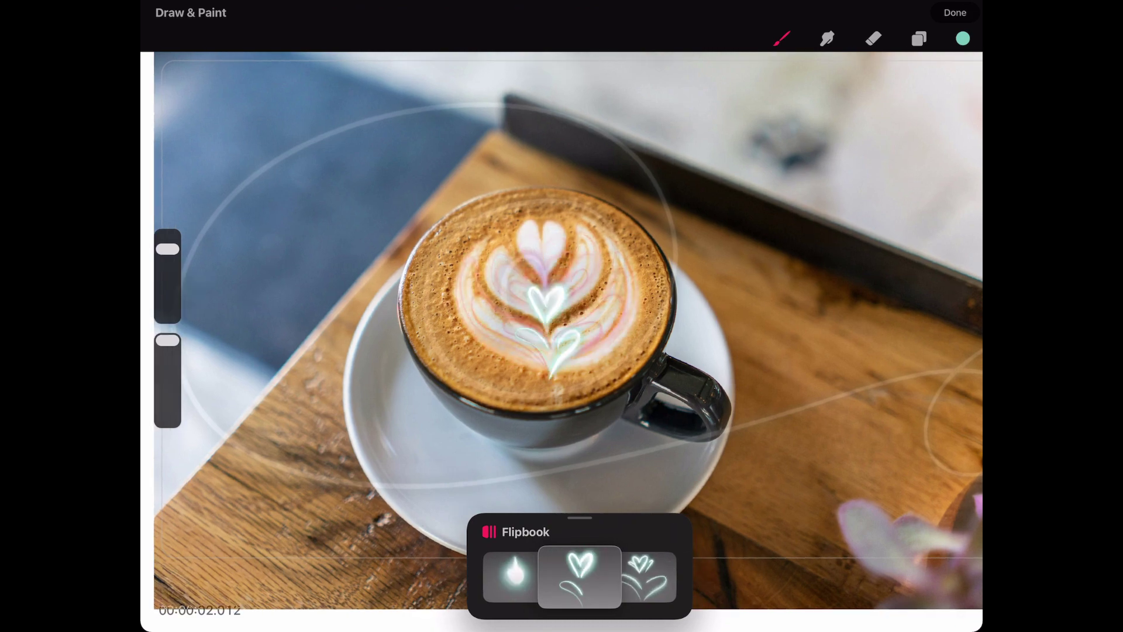
# Preview the latte animation, then set Dream 5's duration to 4 seconds.
pyautogui.click(955, 13)
pyautogui.click(782, 373)
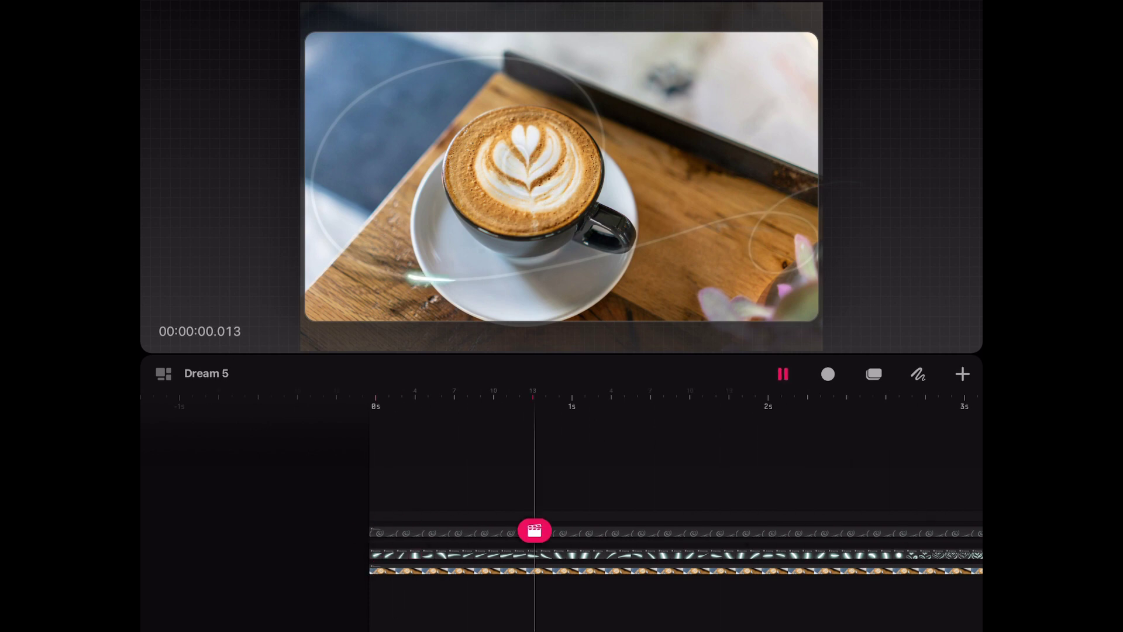
pyautogui.click(782, 373)
pyautogui.scroll(-5, 561, 492)
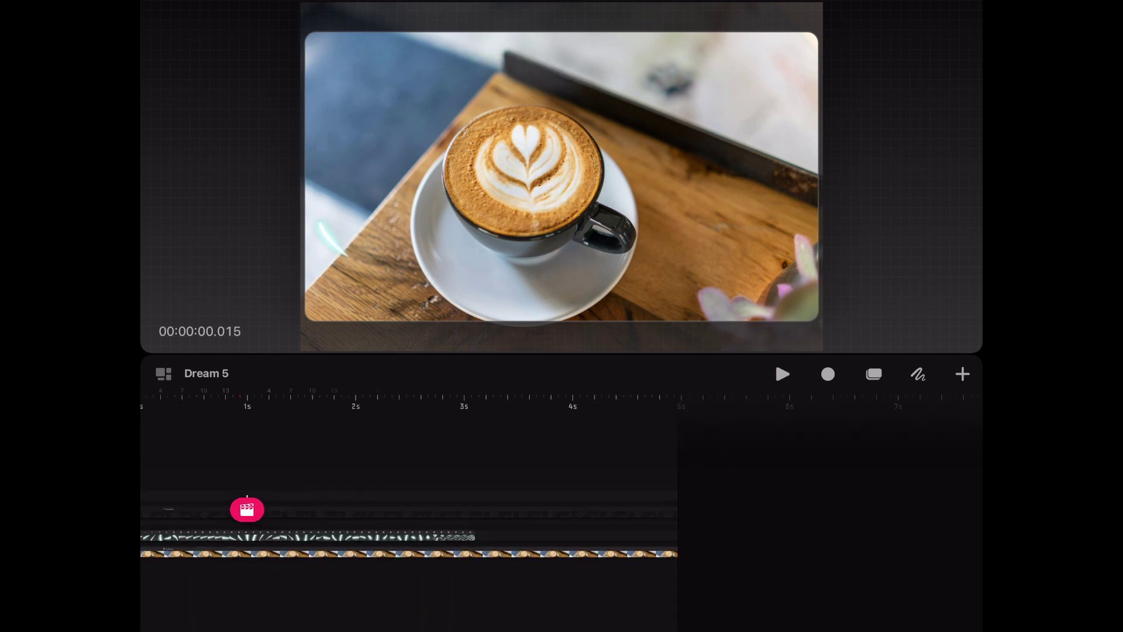
pyautogui.hscroll(2, 562, 492)
pyautogui.click(206, 372)
pyautogui.click(213, 100)
pyautogui.click(815, 121)
pyautogui.click(782, 271)
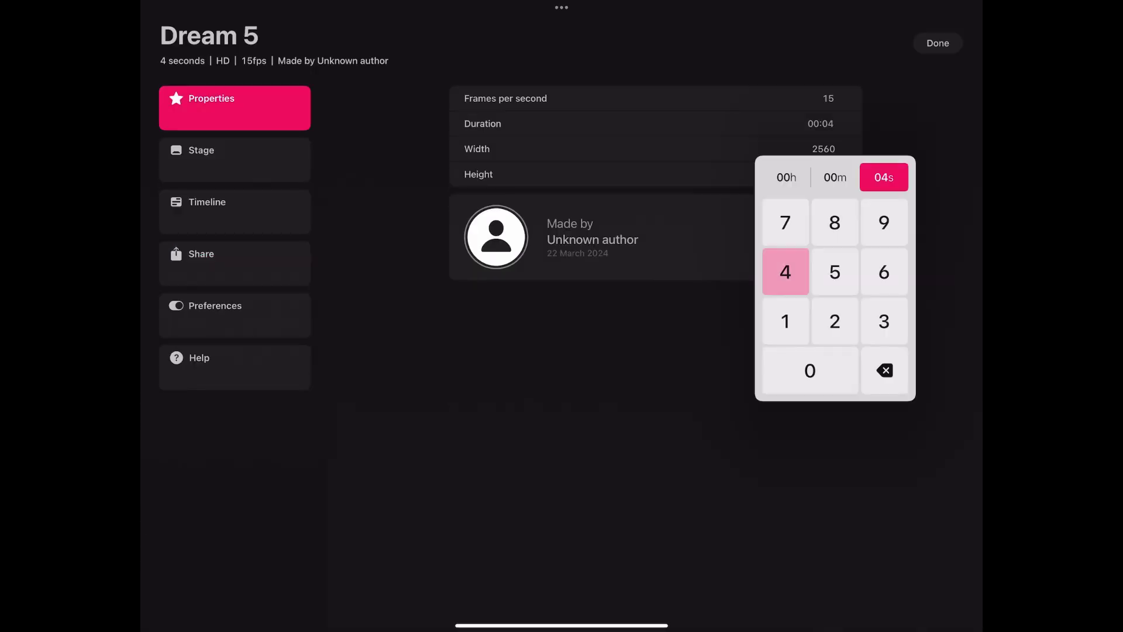
pyautogui.click(938, 41)
# Replay the 4-second animation and export Dream 5 as a saved video.
pyautogui.click(782, 373)
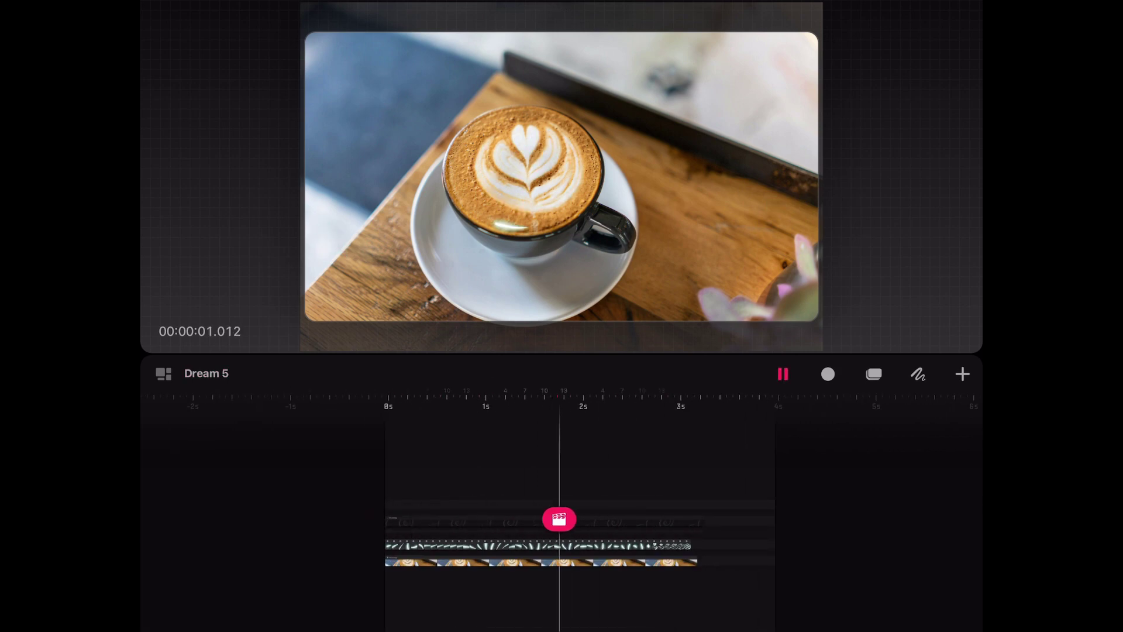
pyautogui.click(782, 373)
pyautogui.scroll(3, 562, 491)
pyautogui.click(782, 372)
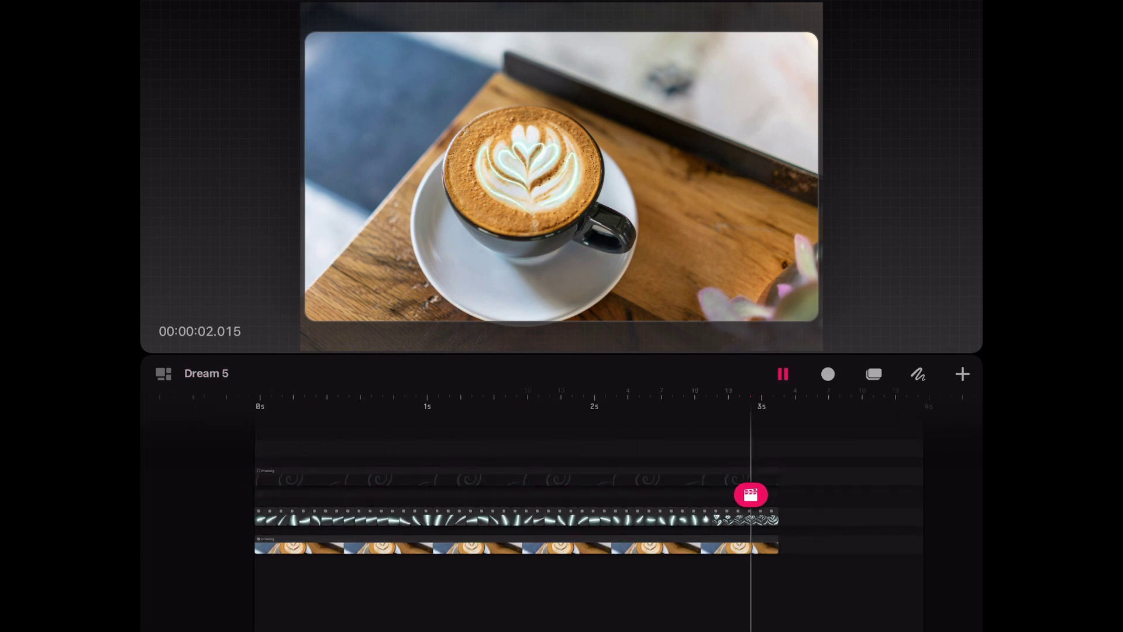
pyautogui.click(782, 373)
pyautogui.click(206, 373)
pyautogui.click(234, 263)
pyautogui.click(655, 126)
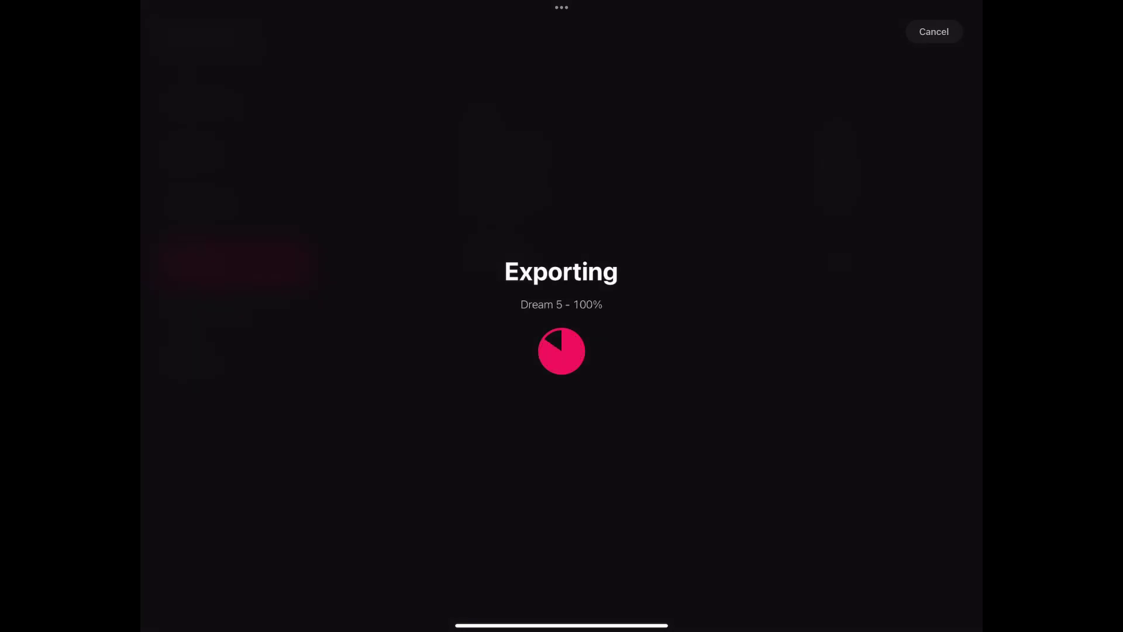
pyautogui.click(662, 138)
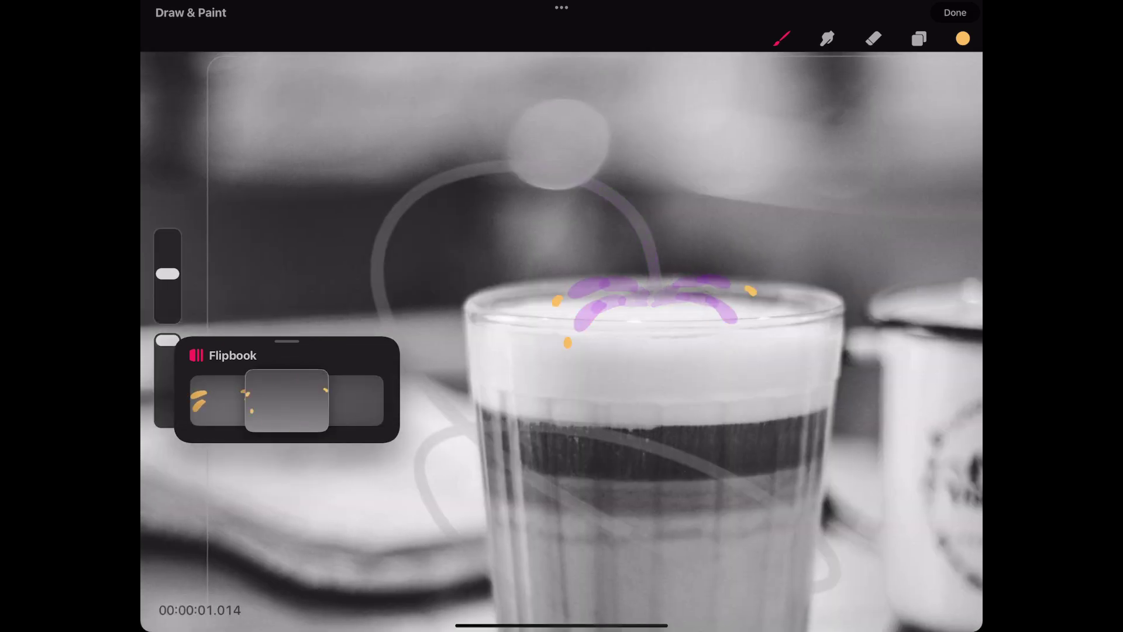
# Leave drawing mode and play back the Dream 7 animation.
pyautogui.click(955, 12)
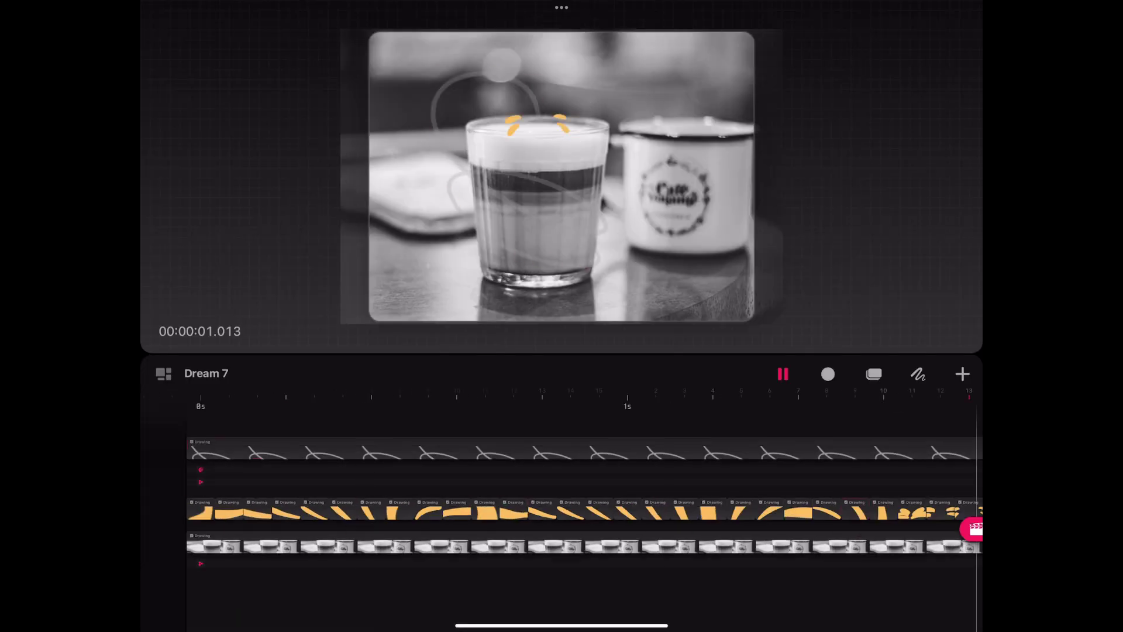
pyautogui.click(782, 374)
pyautogui.click(782, 374)
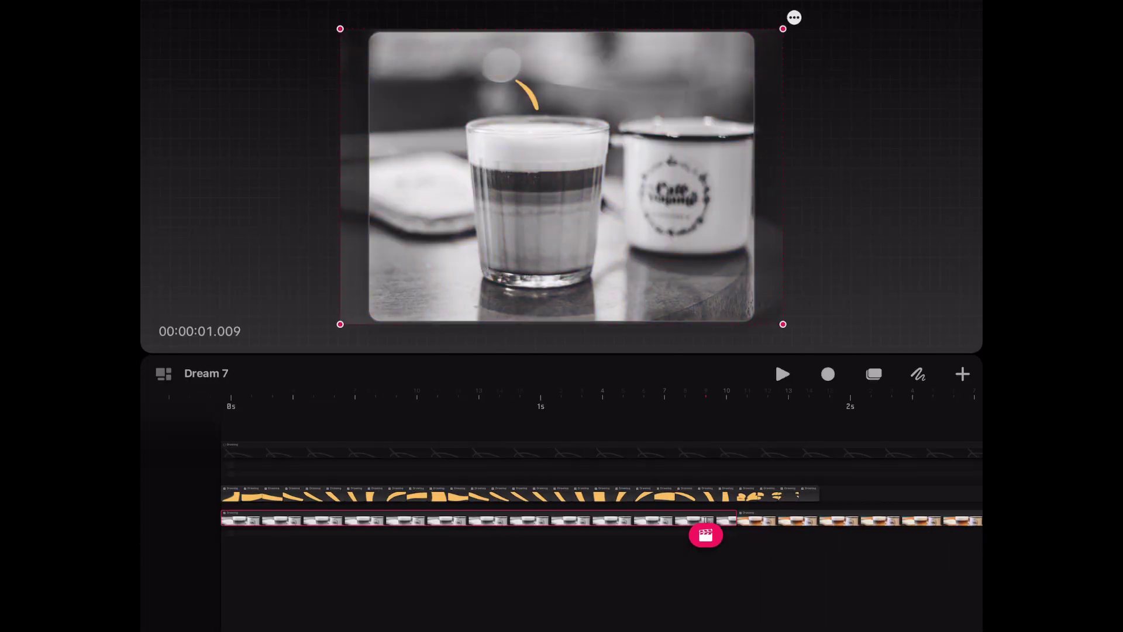
pyautogui.click(782, 374)
pyautogui.click(782, 374)
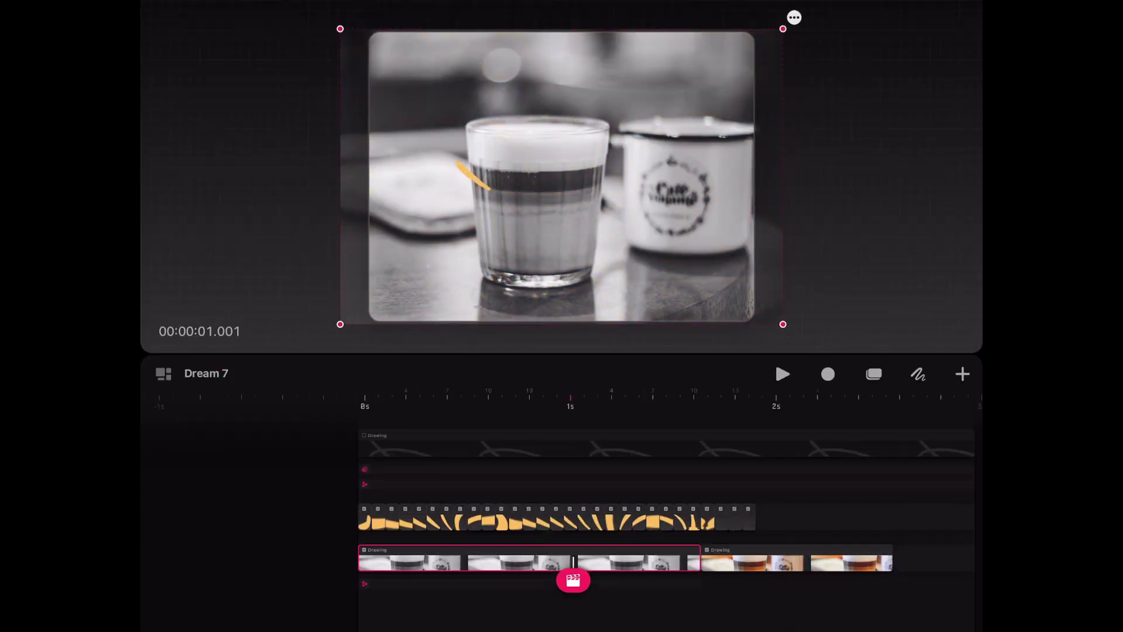
# Select the yellow flipbook drawing track and group it.
pyautogui.click(874, 374)
pyautogui.click(782, 374)
pyautogui.click(782, 374)
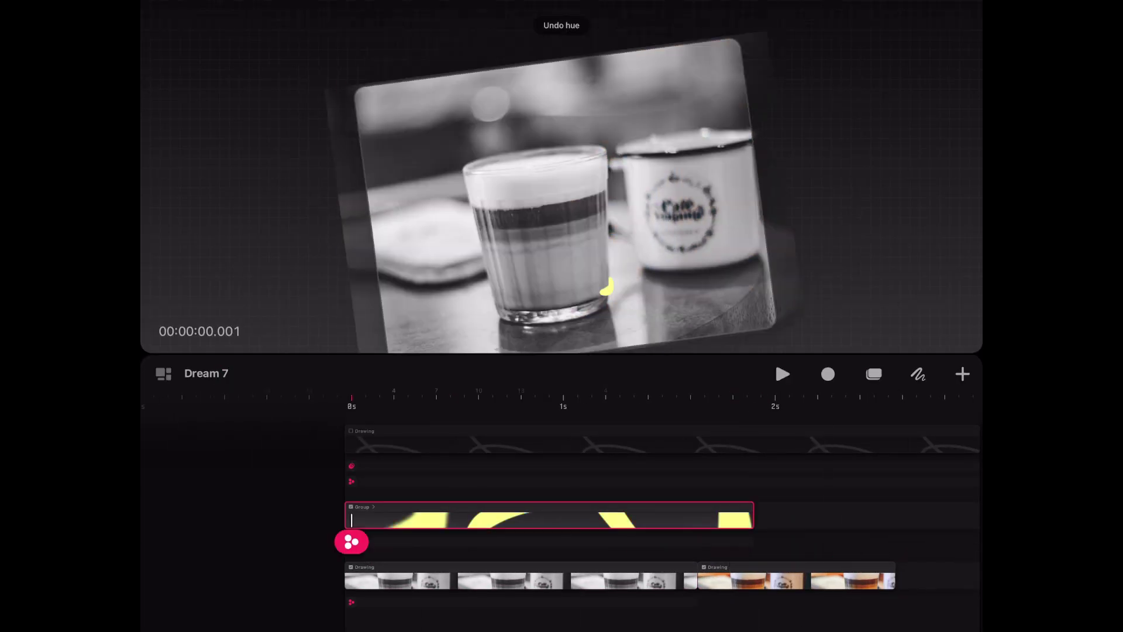
pyautogui.click(206, 373)
pyautogui.click(937, 42)
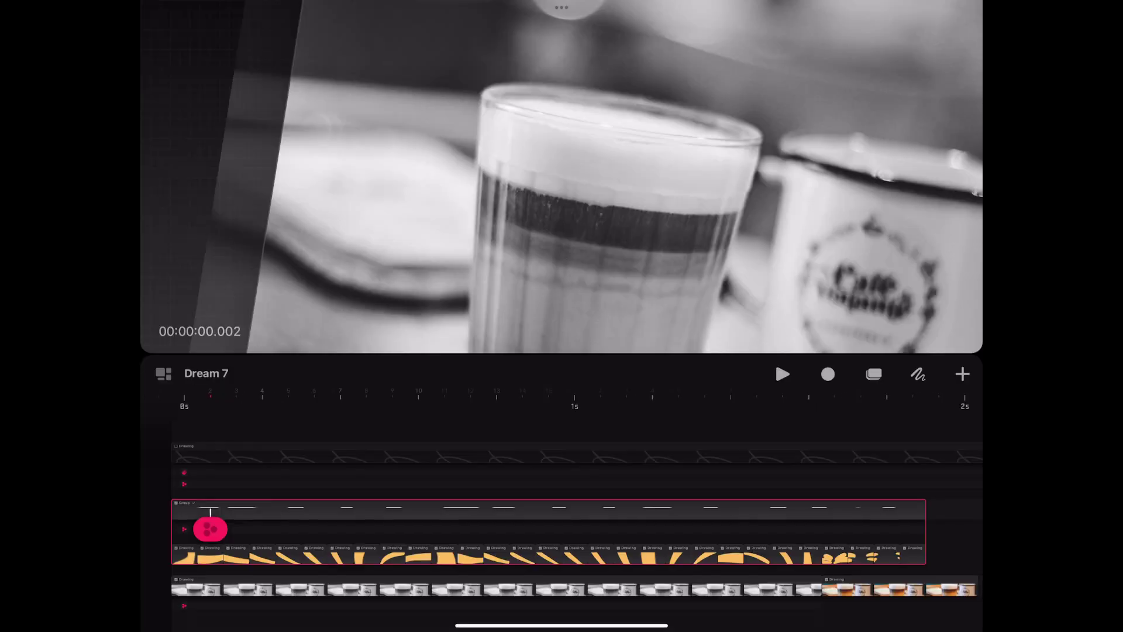
# Erase the cyan and yellow strokes on frame 00:00:00.010, leaving a short cyan dash.
pyautogui.click(919, 374)
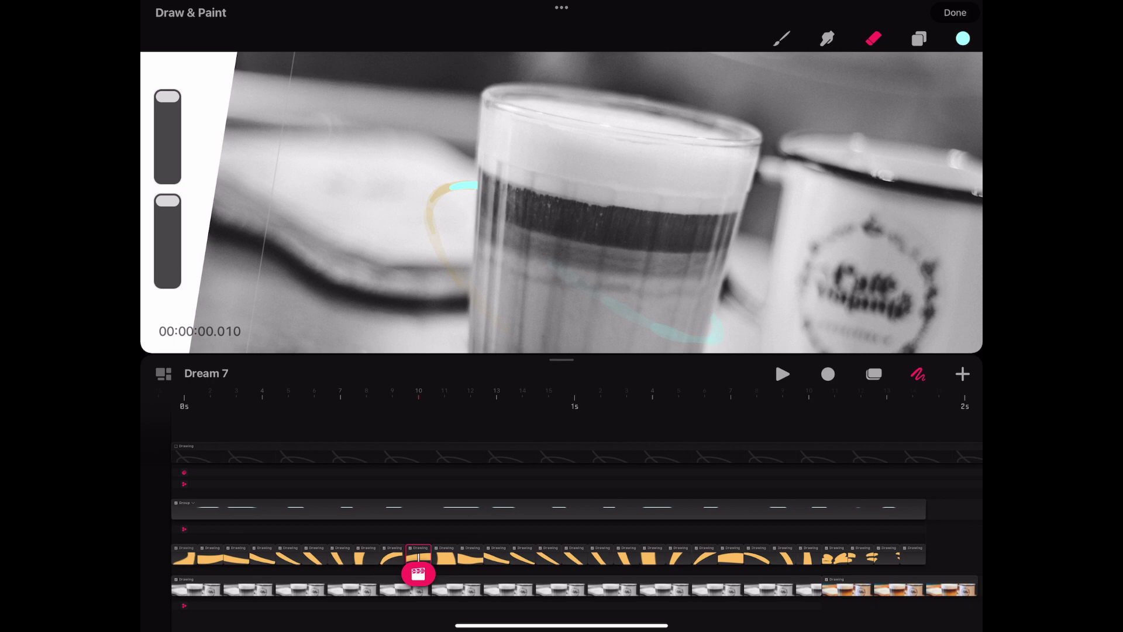
pyautogui.click(955, 12)
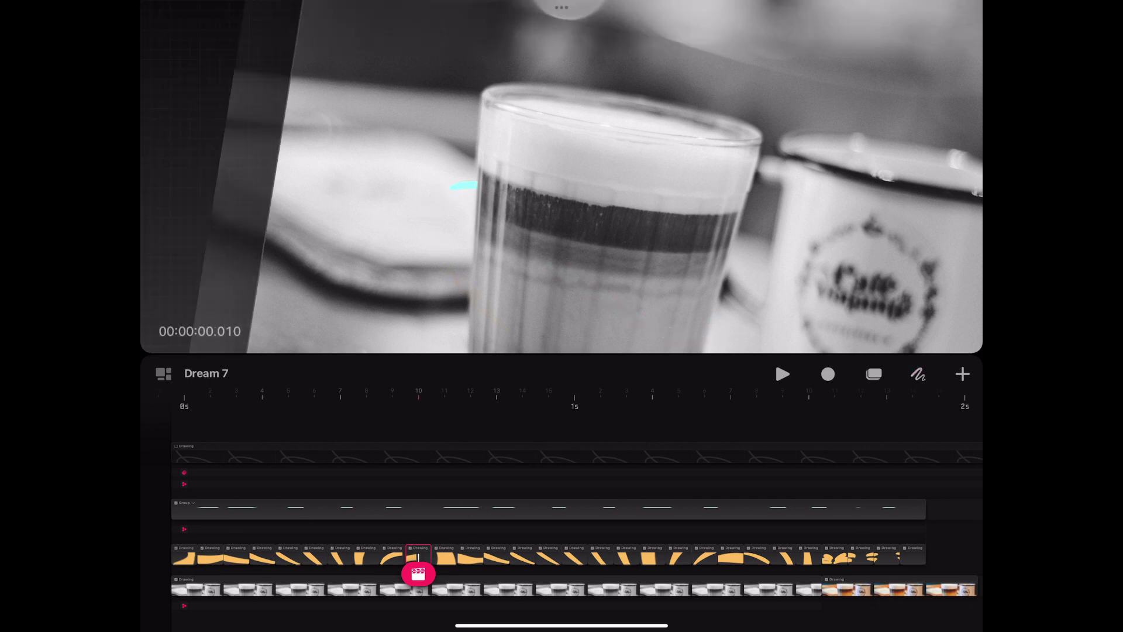